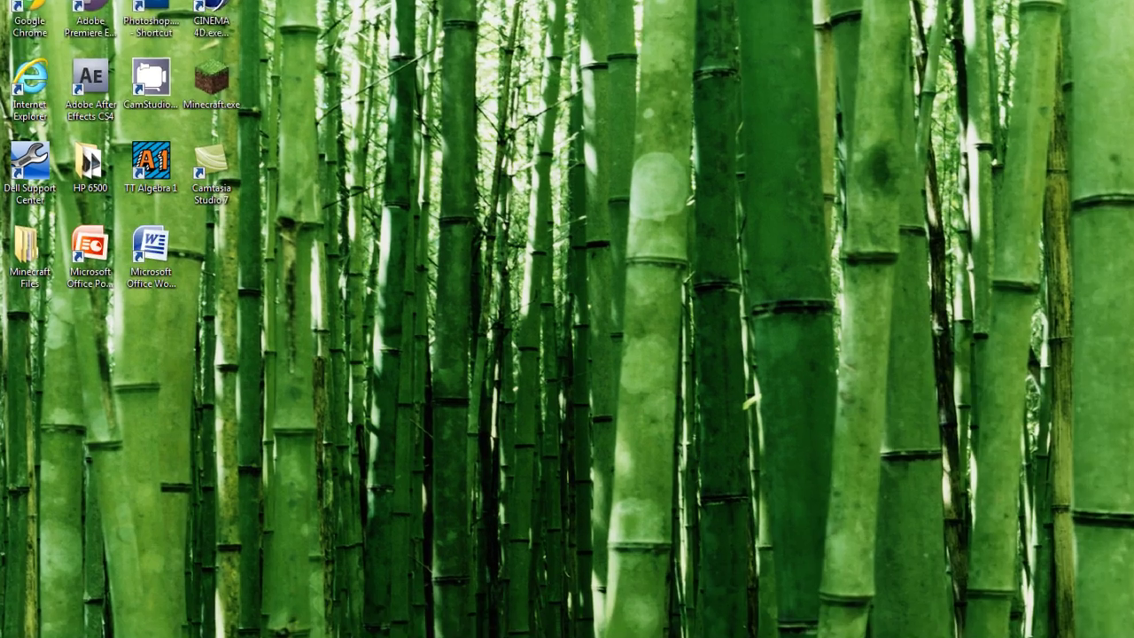
- From Downloads, open mod_Mobtalker.zip, resource.zip and ModLoader.zip in WinRAR and dismiss the licence reminder
{"action": "left_click", "coordinate": [16, 629]}
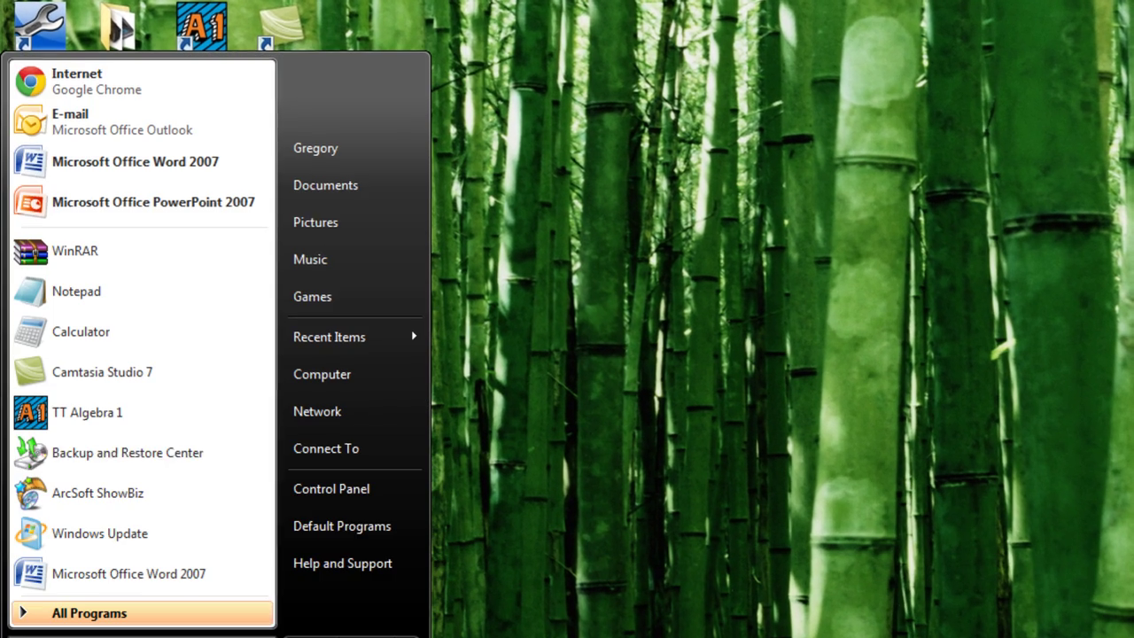
{"action": "left_click", "coordinate": [321, 157]}
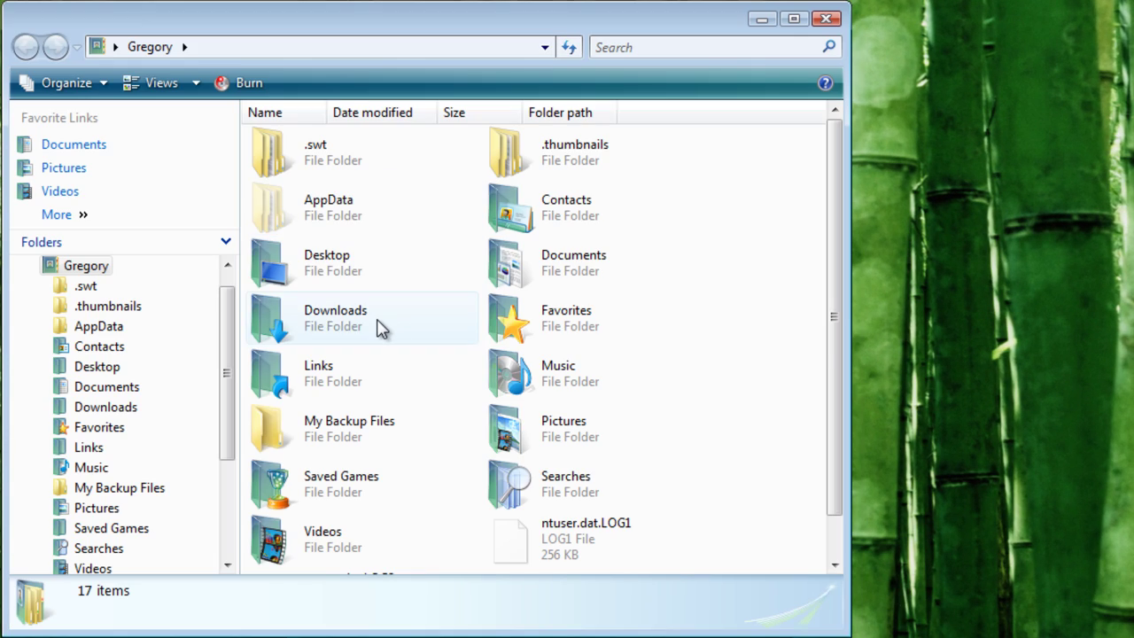
{"action": "double_click", "coordinate": [380, 327]}
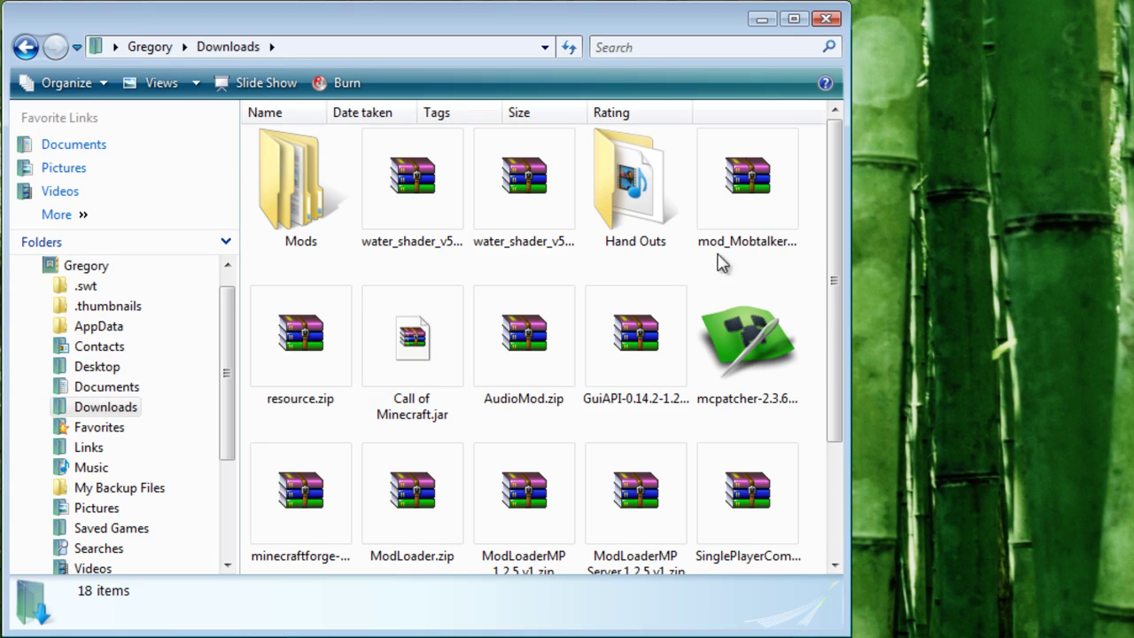
{"action": "double_click", "coordinate": [761, 228]}
{"action": "double_click", "coordinate": [301, 381]}
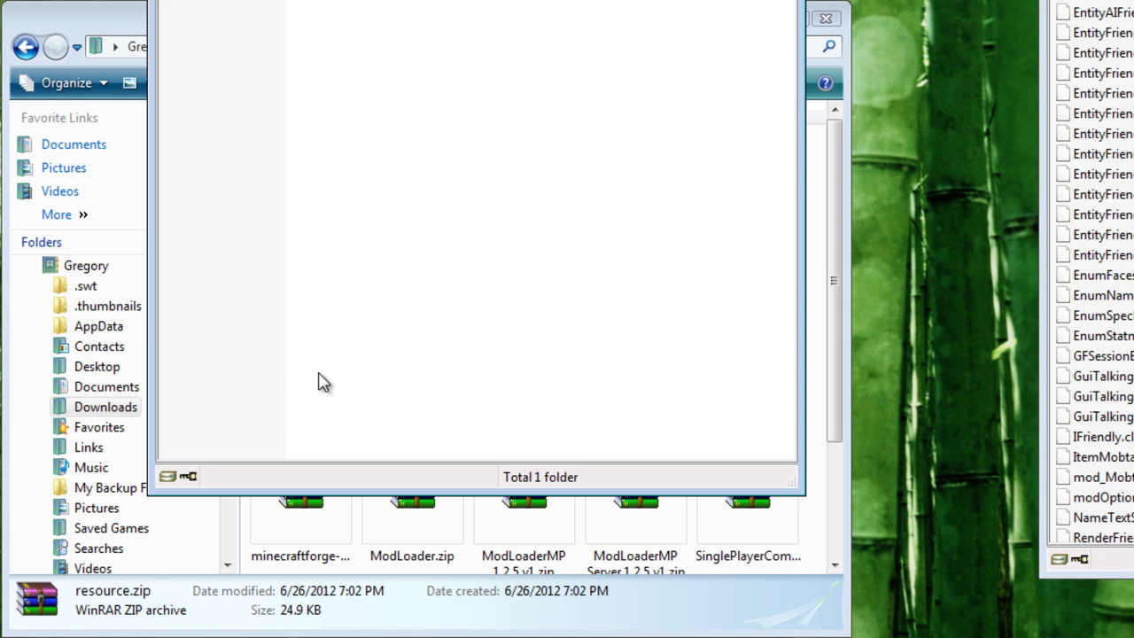
{"action": "double_click", "coordinate": [433, 536]}
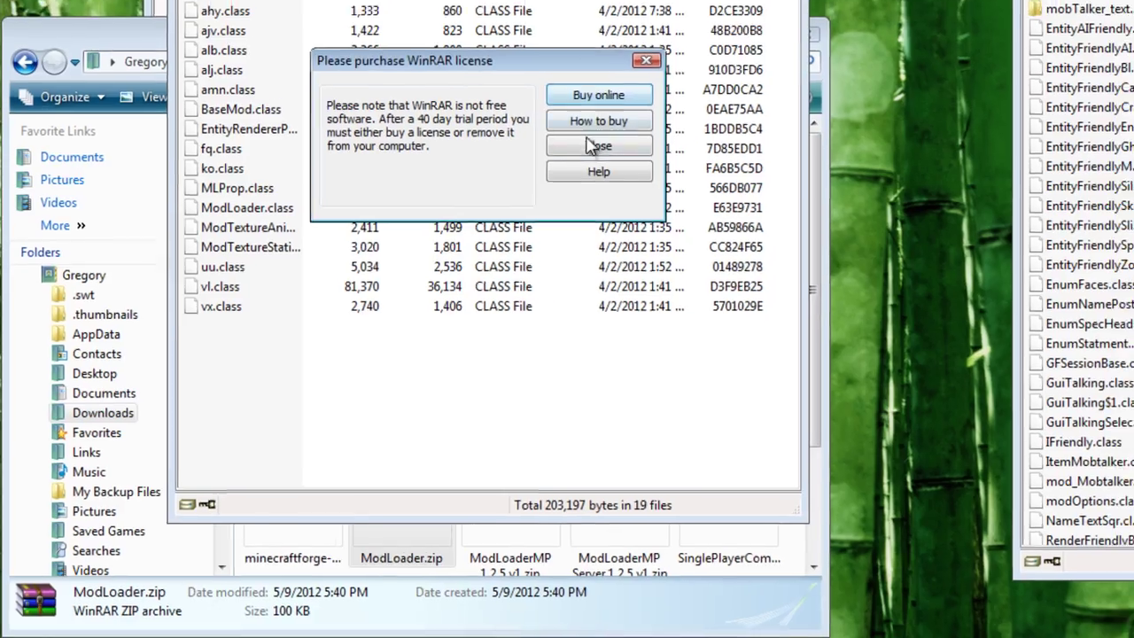
{"action": "left_click", "coordinate": [599, 144]}
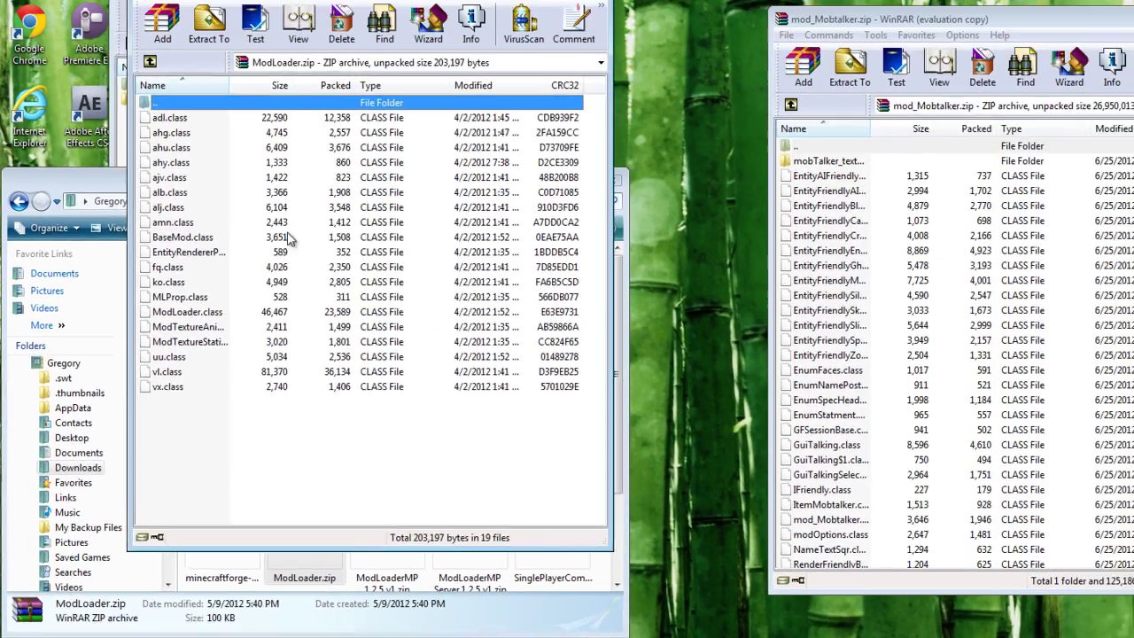
- Minimize the Downloads folder and all three archive windows to reveal the desktop
{"action": "left_click", "coordinate": [69, 216]}
{"action": "left_click", "coordinate": [567, 220]}
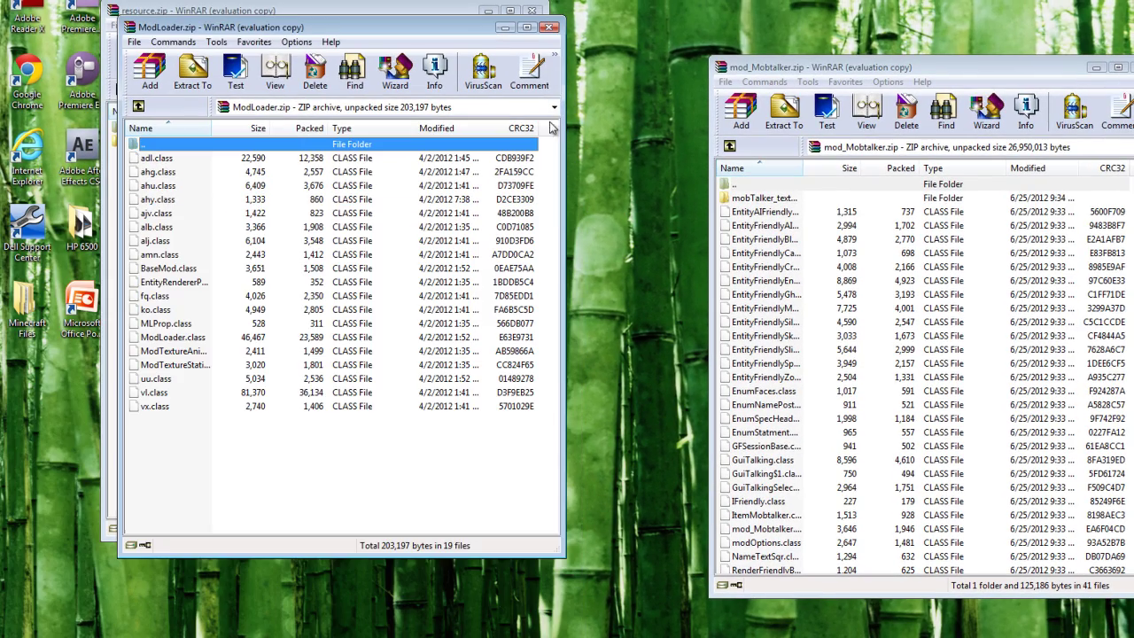
{"action": "left_click", "coordinate": [505, 28]}
{"action": "left_click", "coordinate": [489, 16]}
{"action": "left_click", "coordinate": [1099, 69]}
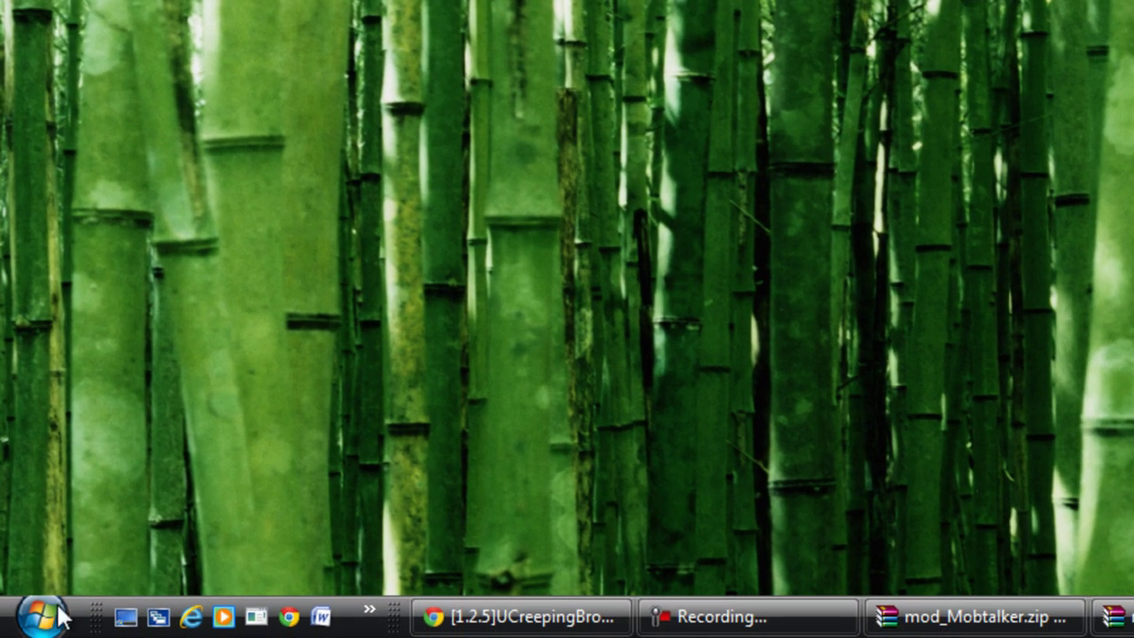
- Browse through the user folder's AppData\Roaming to .minecraft, then close that window
{"action": "left_click", "coordinate": [48, 625]}
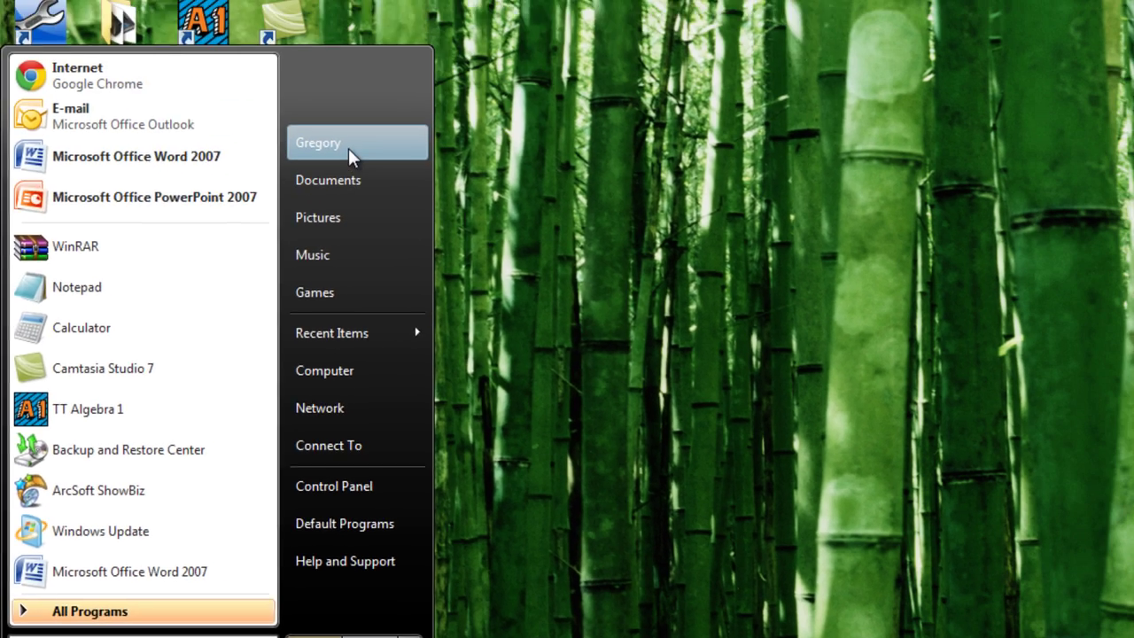
{"action": "left_click", "coordinate": [348, 148]}
{"action": "double_click", "coordinate": [352, 212]}
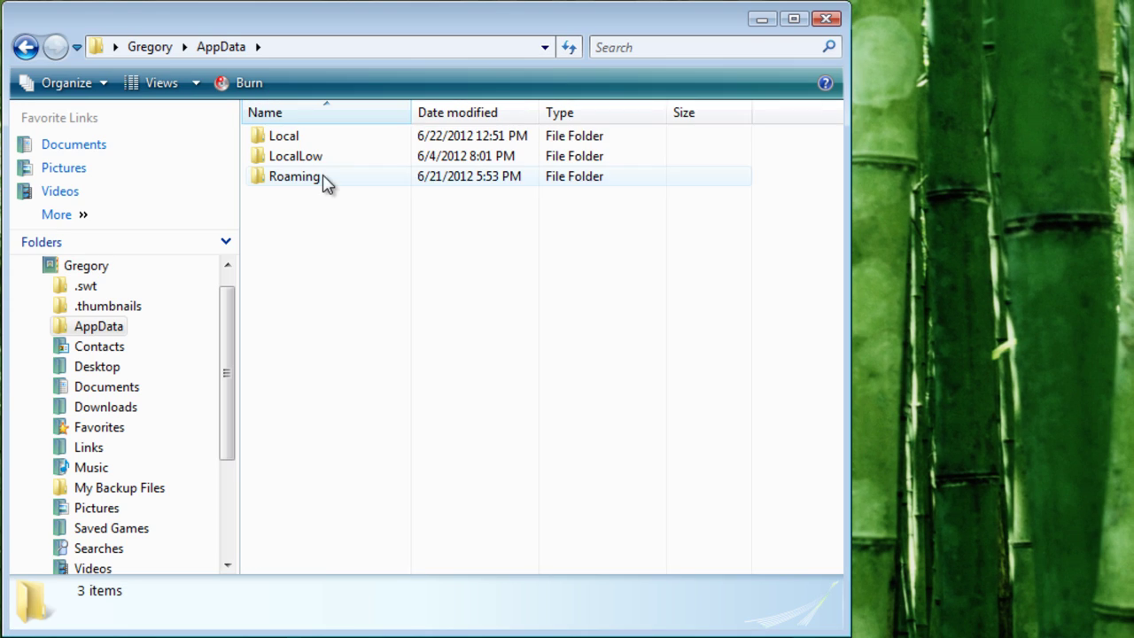
{"action": "double_click", "coordinate": [325, 183]}
{"action": "double_click", "coordinate": [350, 137]}
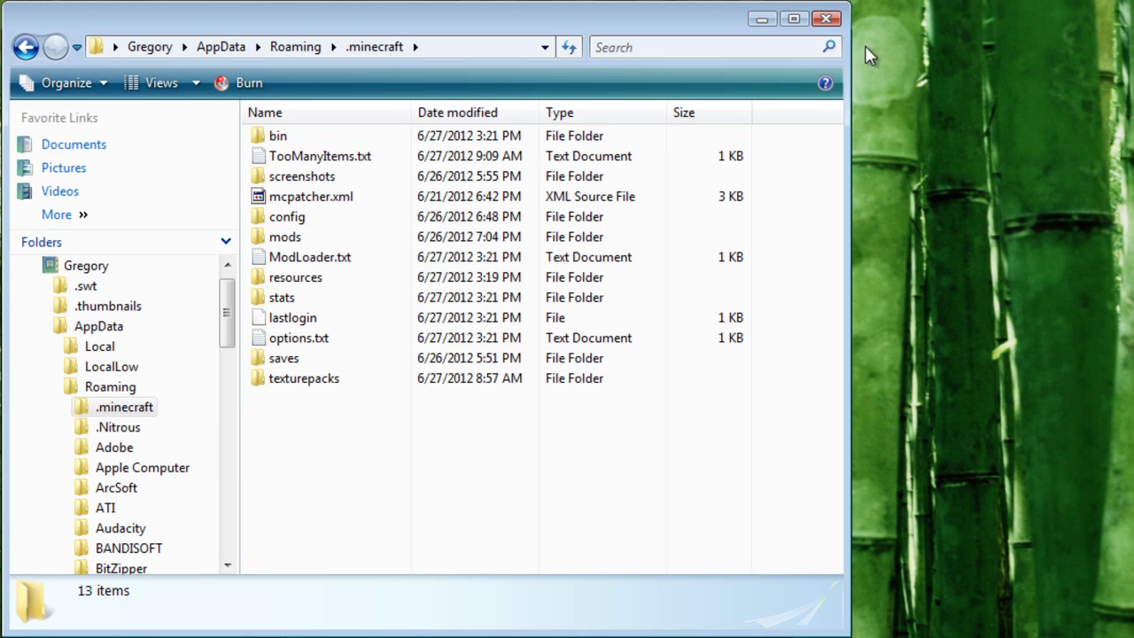
{"action": "left_click", "coordinate": [826, 19]}
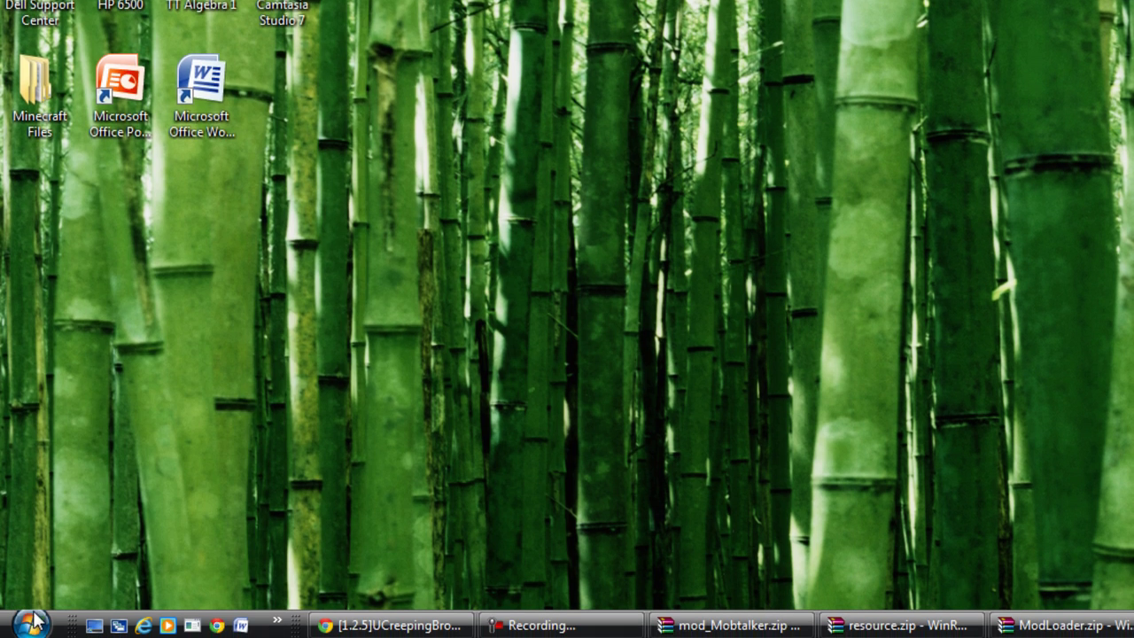
- Search %appdata% from the Start menu and navigate into .minecraft\bin
{"action": "left_click", "coordinate": [31, 620]}
{"action": "left_click", "coordinate": [86, 581]}
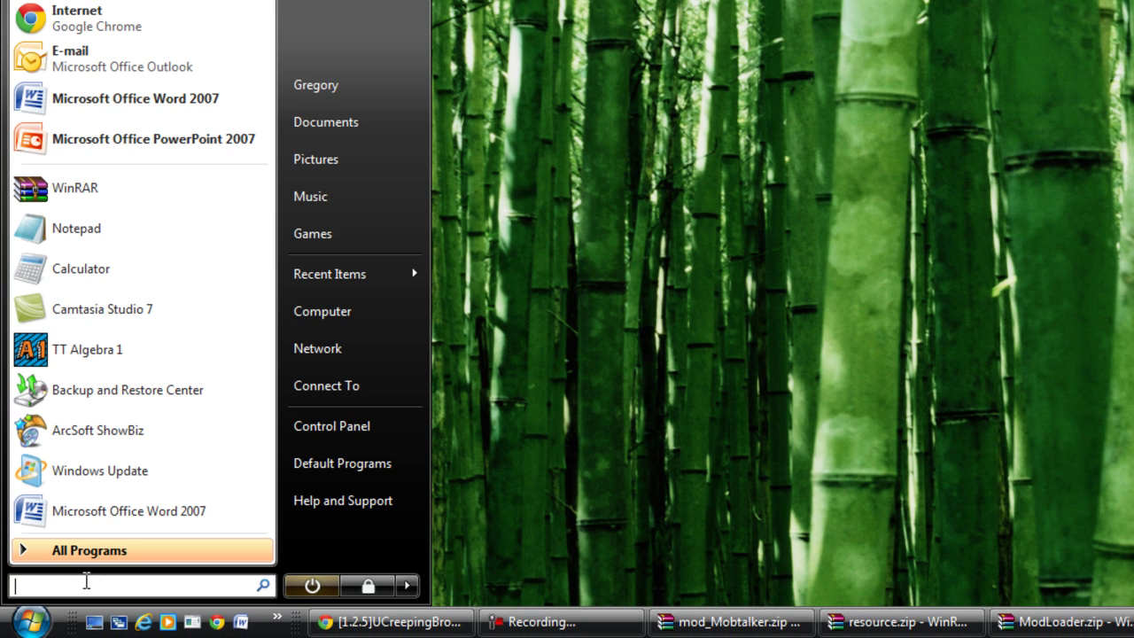
{"action": "type", "text": "%a"}
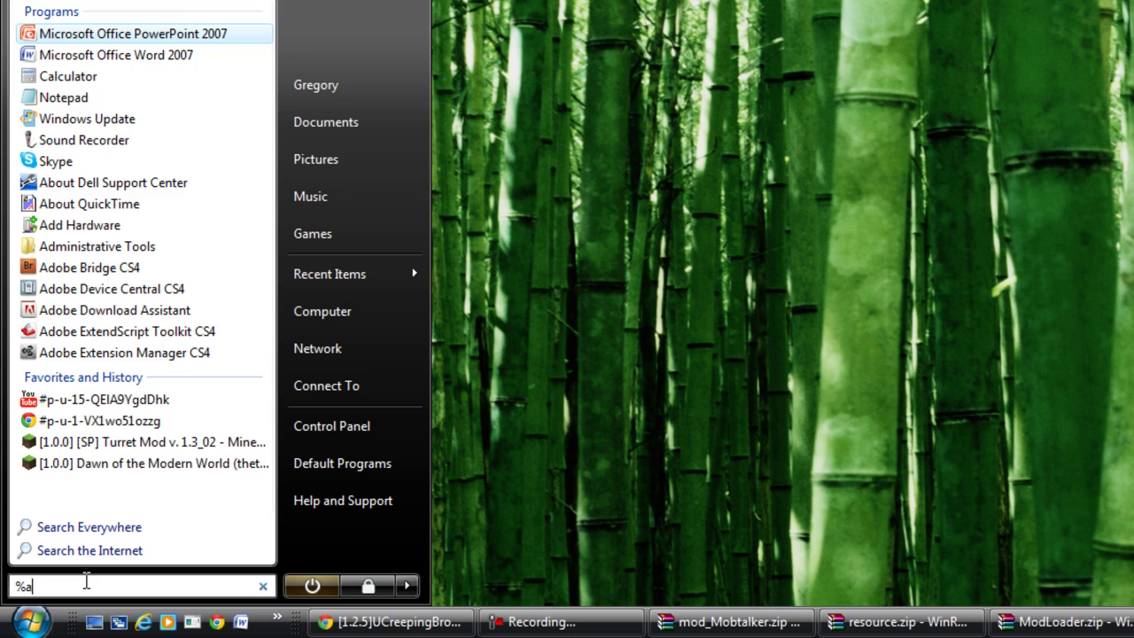
{"action": "type", "text": "ppdata%"}
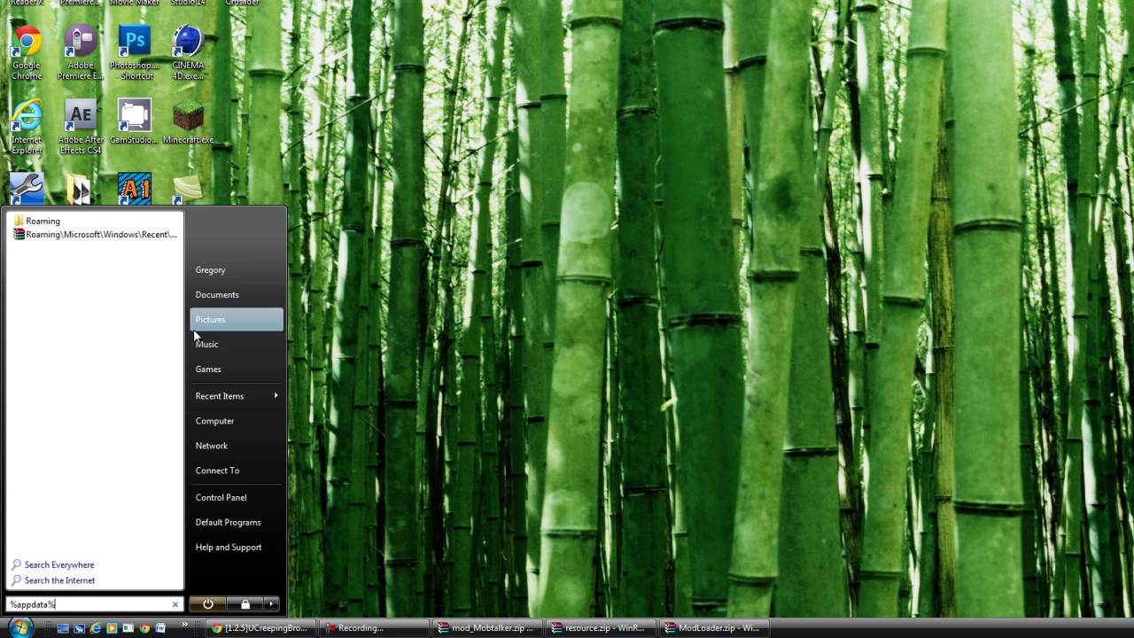
{"action": "key", "text": "Return"}
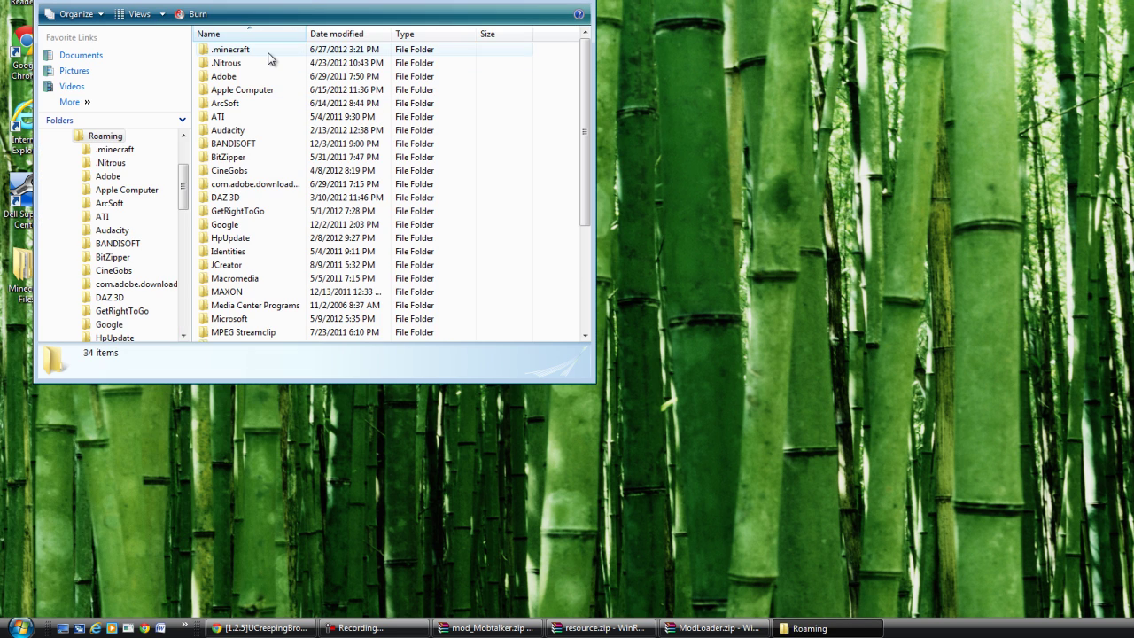
{"action": "double_click", "coordinate": [268, 50]}
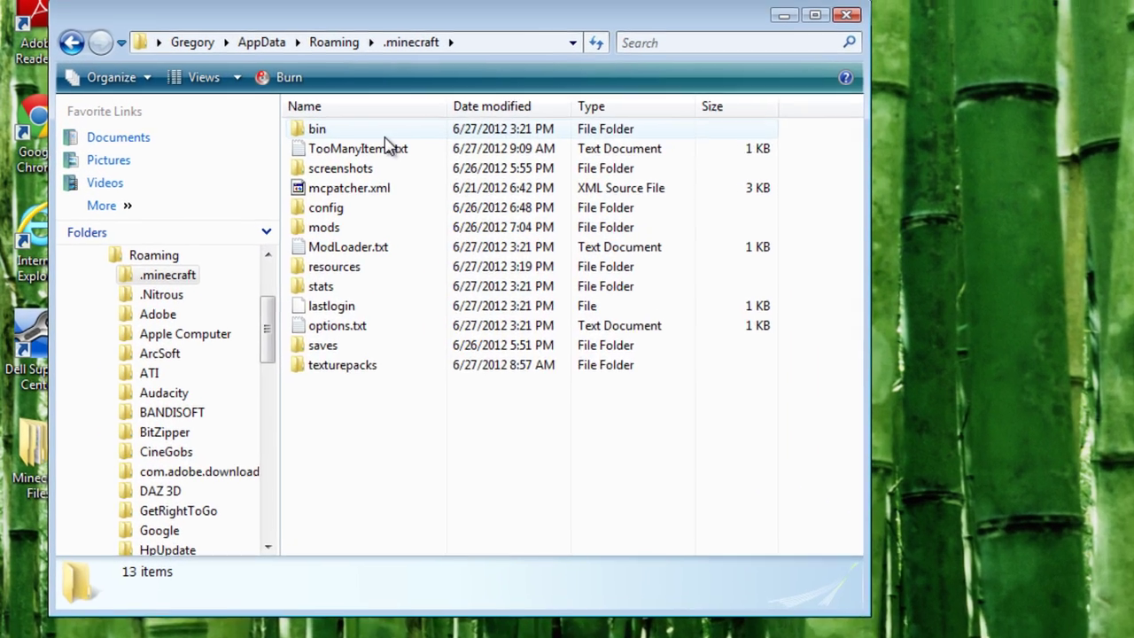
{"action": "double_click", "coordinate": [385, 134]}
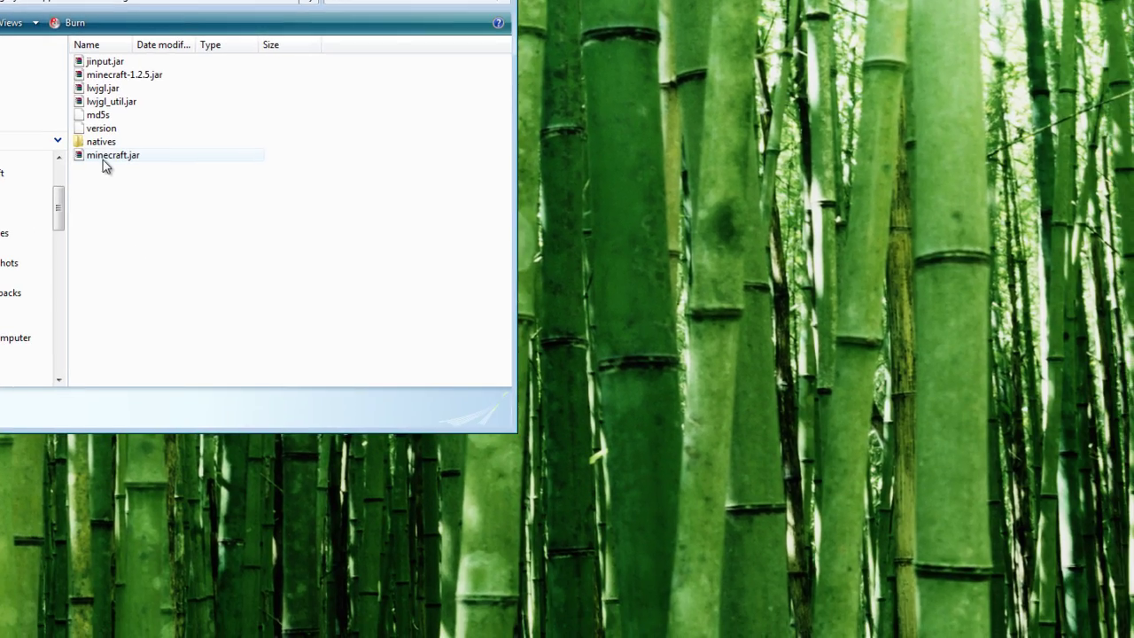
- Open minecraft.jar in WinRAR and delete its META-INF folder
{"action": "left_click", "coordinate": [340, 266]}
{"action": "double_click", "coordinate": [109, 157]}
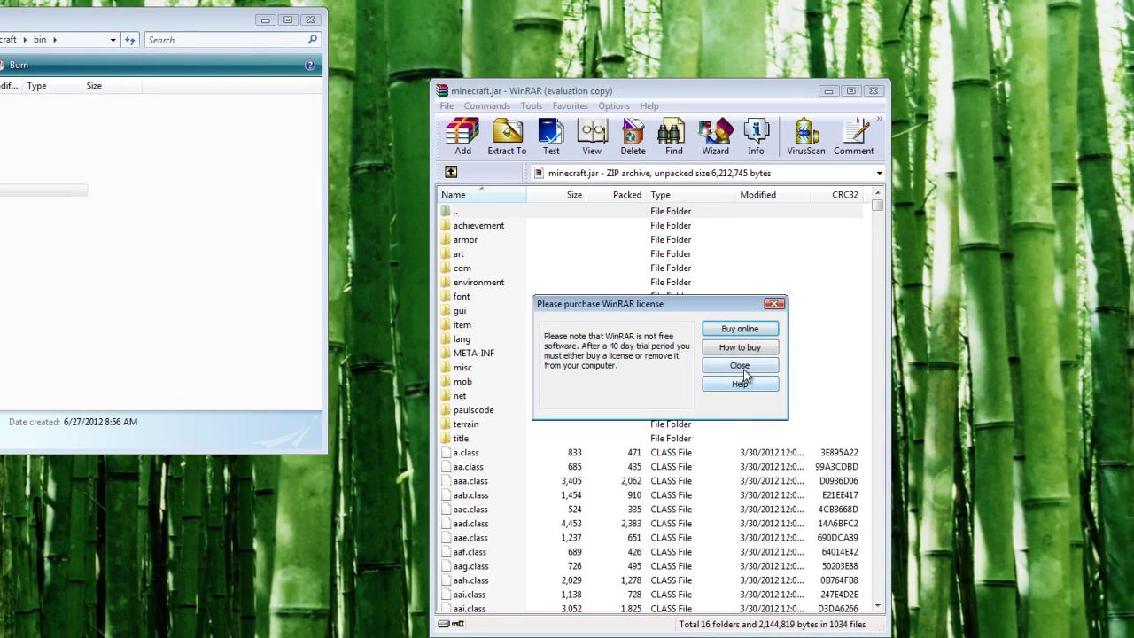
{"action": "left_click", "coordinate": [787, 360]}
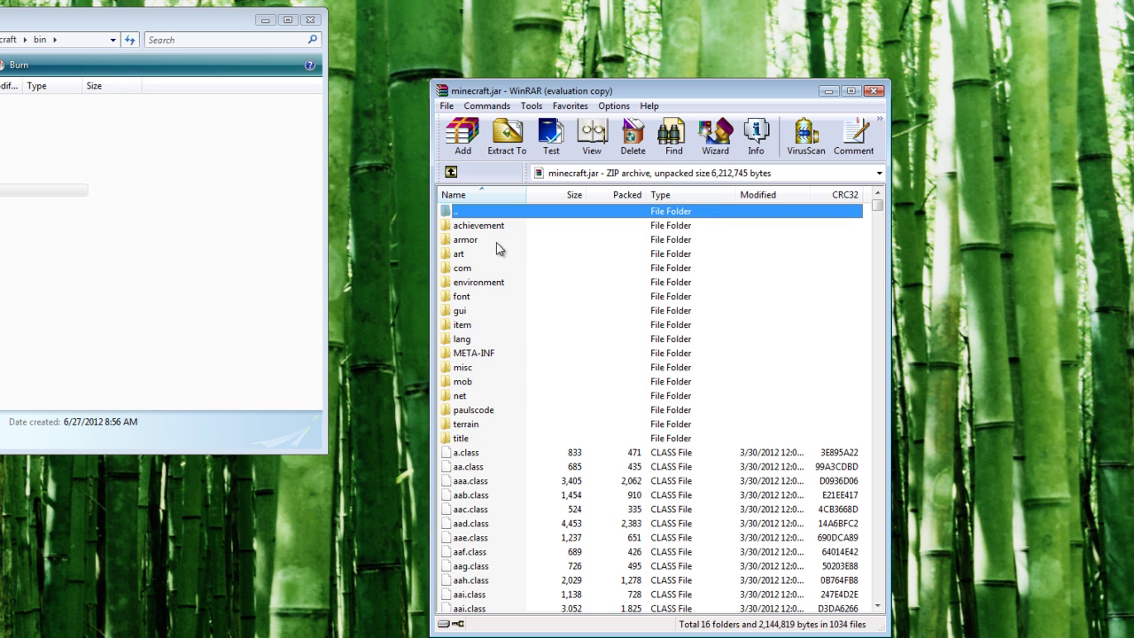
{"action": "right_click", "coordinate": [479, 354]}
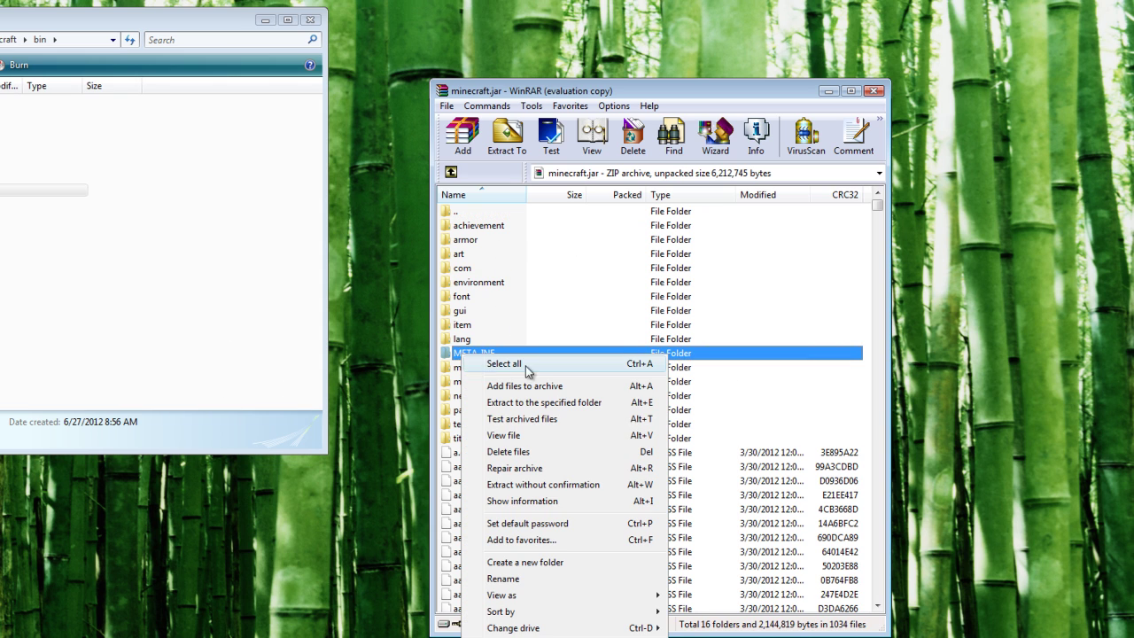
{"action": "left_click", "coordinate": [520, 453]}
{"action": "left_click", "coordinate": [454, 372]}
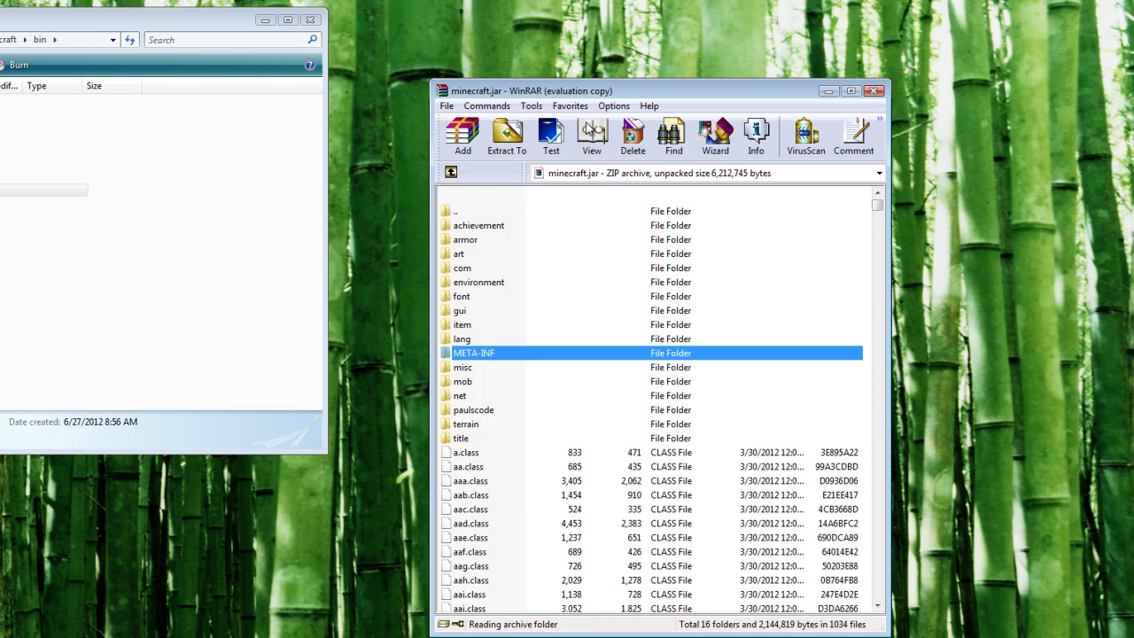
- Copy all 19 ModLoader class files from ModLoader.zip into minecraft.jar
{"action": "mouse_move", "coordinate": [586, 90]}
{"action": "left_mouse_down"}
{"action": "mouse_move", "coordinate": [369, 80]}
{"action": "mouse_move", "coordinate": [13, 23]}
{"action": "left_mouse_up"}
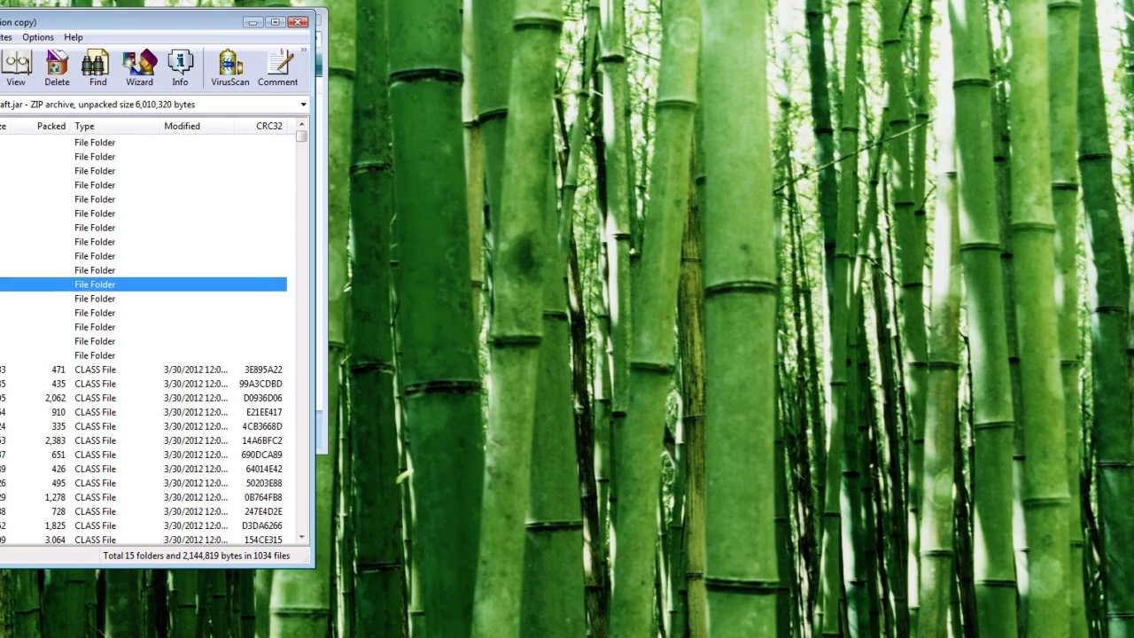
{"action": "left_click_drag", "start_coordinate": [110, 19], "coordinate": [618, 18]}
{"action": "mouse_move", "coordinate": [364, 453]}
{"action": "left_mouse_down"}
{"action": "mouse_move", "coordinate": [450, 261]}
{"action": "mouse_move", "coordinate": [475, 149]}
{"action": "left_mouse_up"}
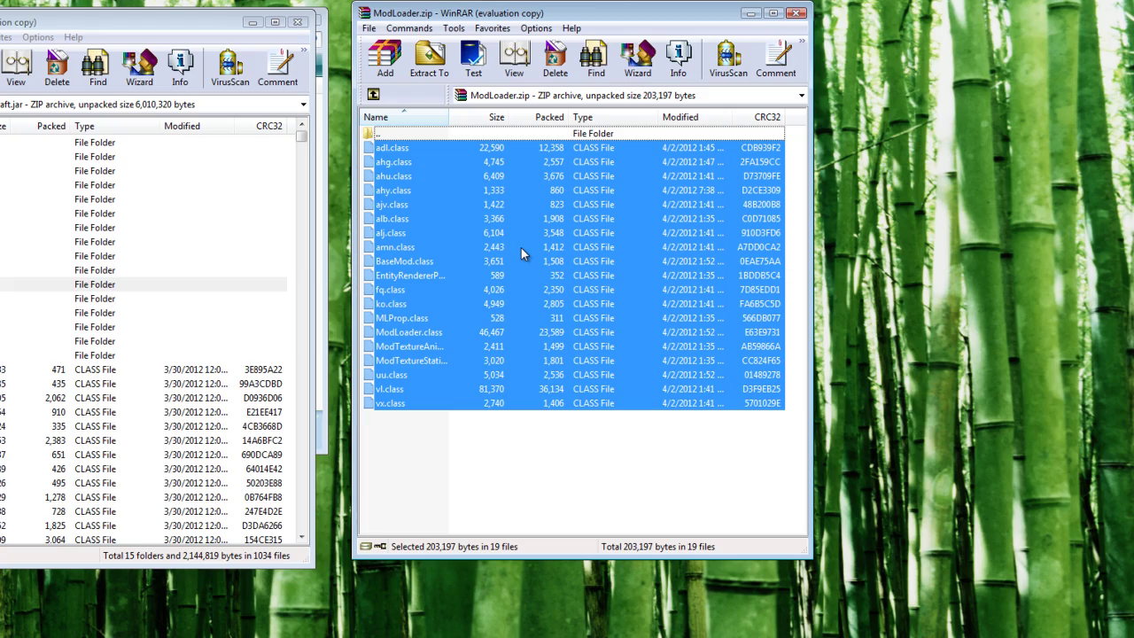
{"action": "mouse_move", "coordinate": [520, 253]}
{"action": "left_mouse_down"}
{"action": "mouse_move", "coordinate": [514, 274]}
{"action": "mouse_move", "coordinate": [193, 489]}
{"action": "left_mouse_up"}
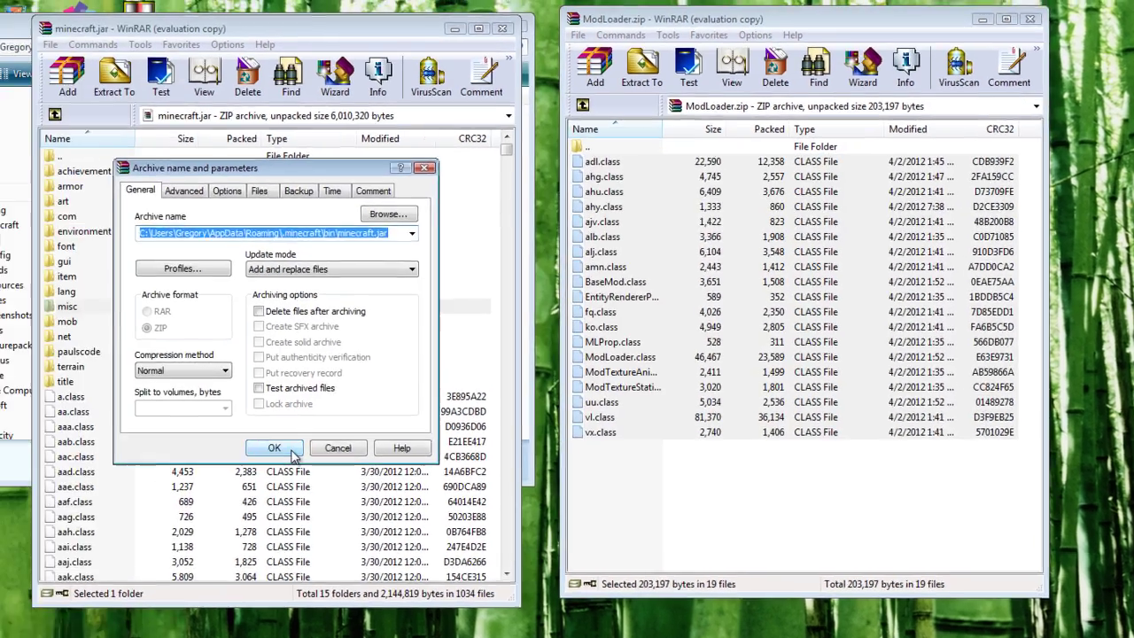
{"action": "left_click", "coordinate": [89, 425]}
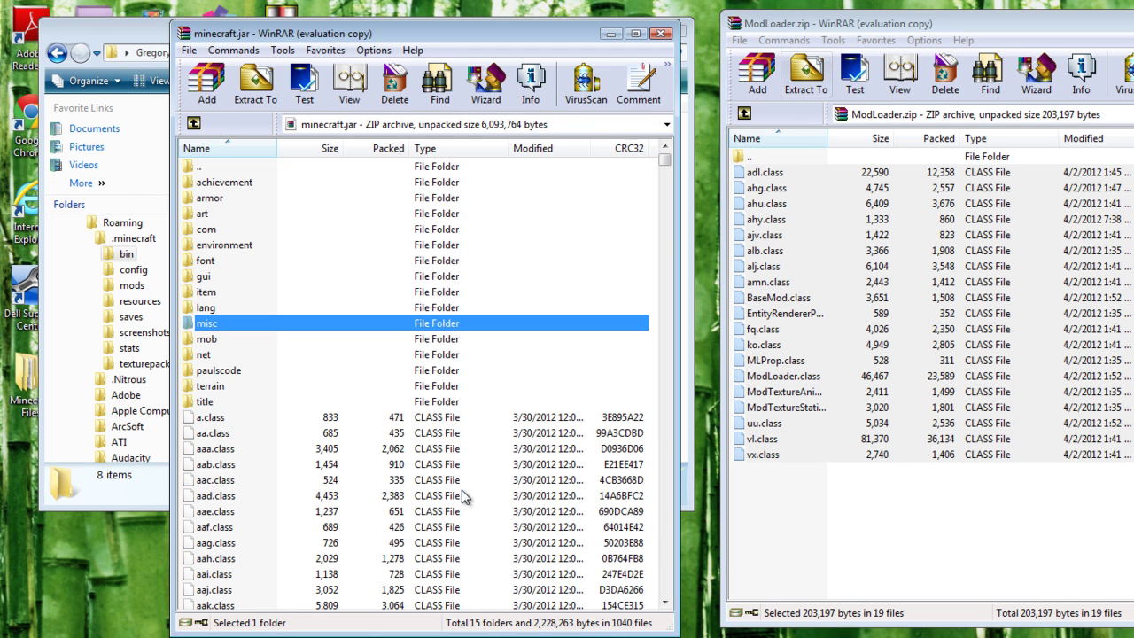
- Rearrange the bin folder and minecraft.jar windows and close the ModLoader.zip archive
{"action": "left_click_drag", "start_coordinate": [469, 33], "coordinate": [470, 24]}
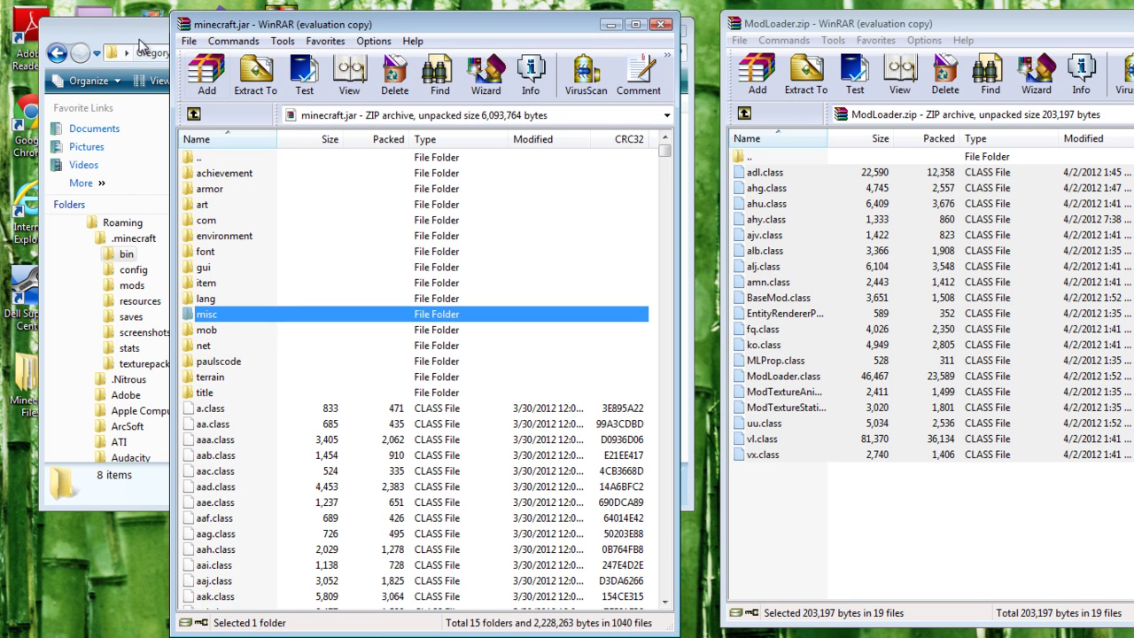
{"action": "left_click_drag", "start_coordinate": [119, 52], "coordinate": [406, 208]}
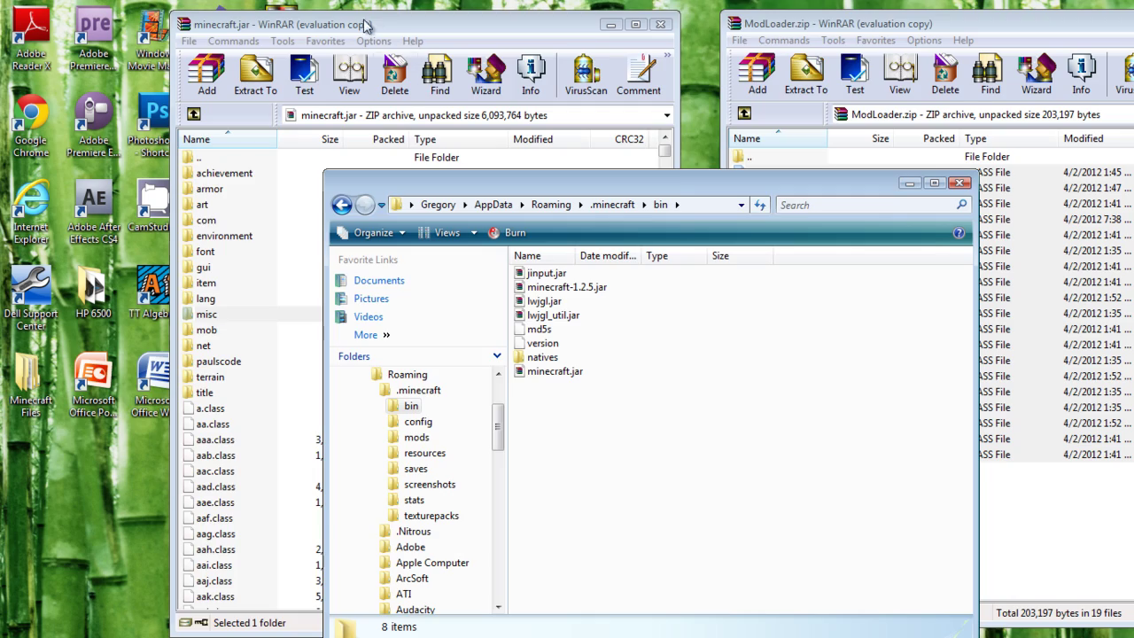
{"action": "left_click_drag", "start_coordinate": [367, 24], "coordinate": [627, 15]}
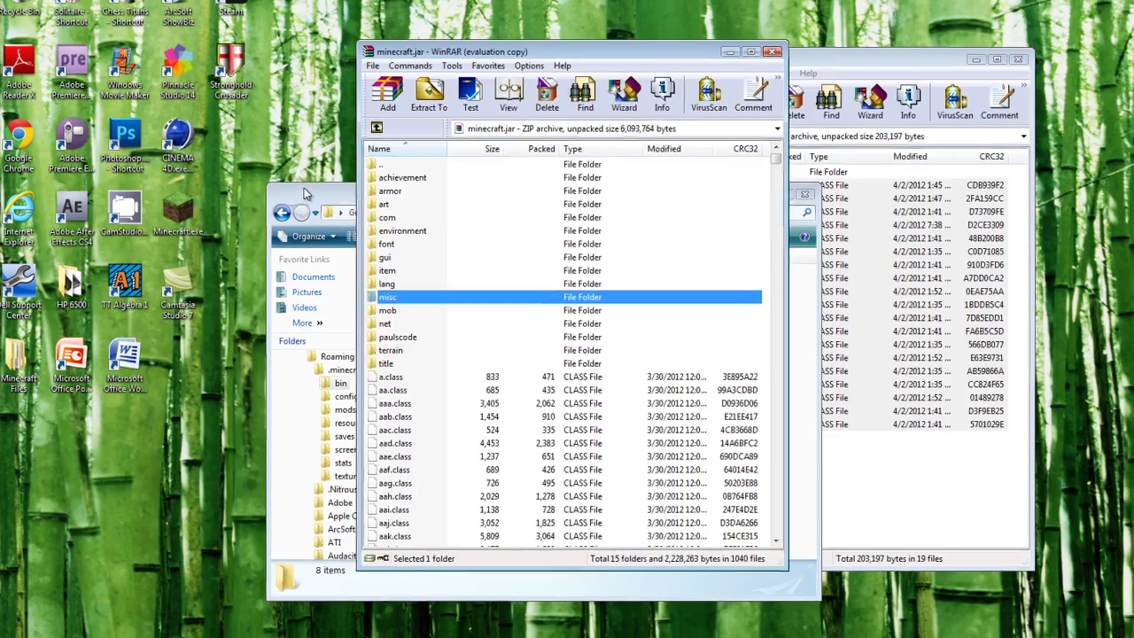
{"action": "left_click_drag", "start_coordinate": [303, 188], "coordinate": [71, 142]}
{"action": "left_click", "coordinate": [521, 51]}
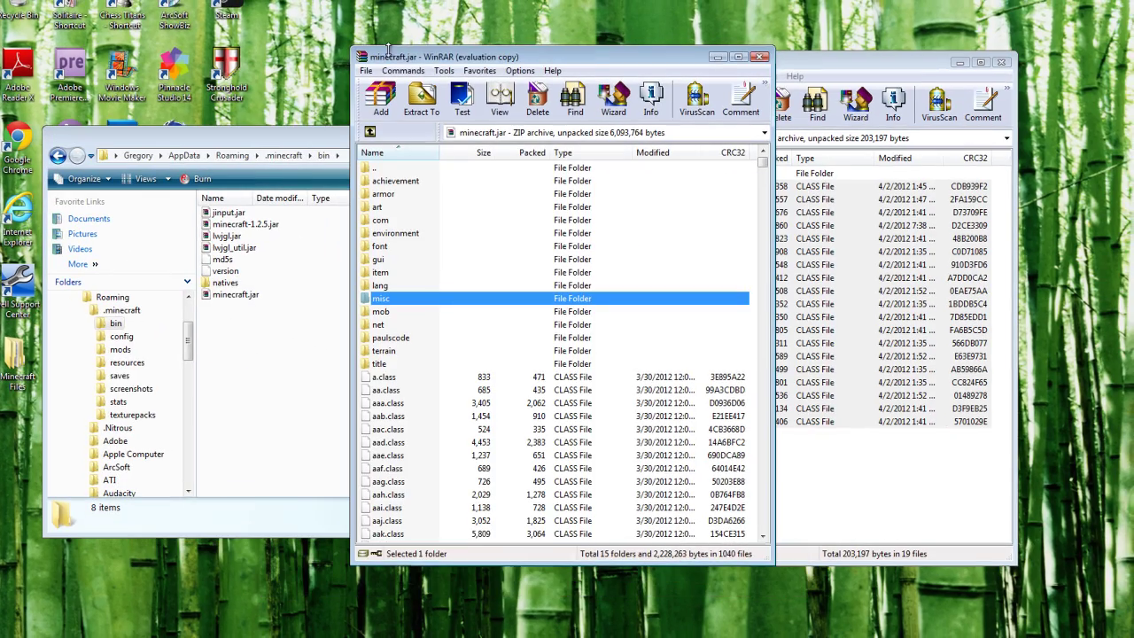
{"action": "left_click_drag", "start_coordinate": [457, 55], "coordinate": [257, 59]}
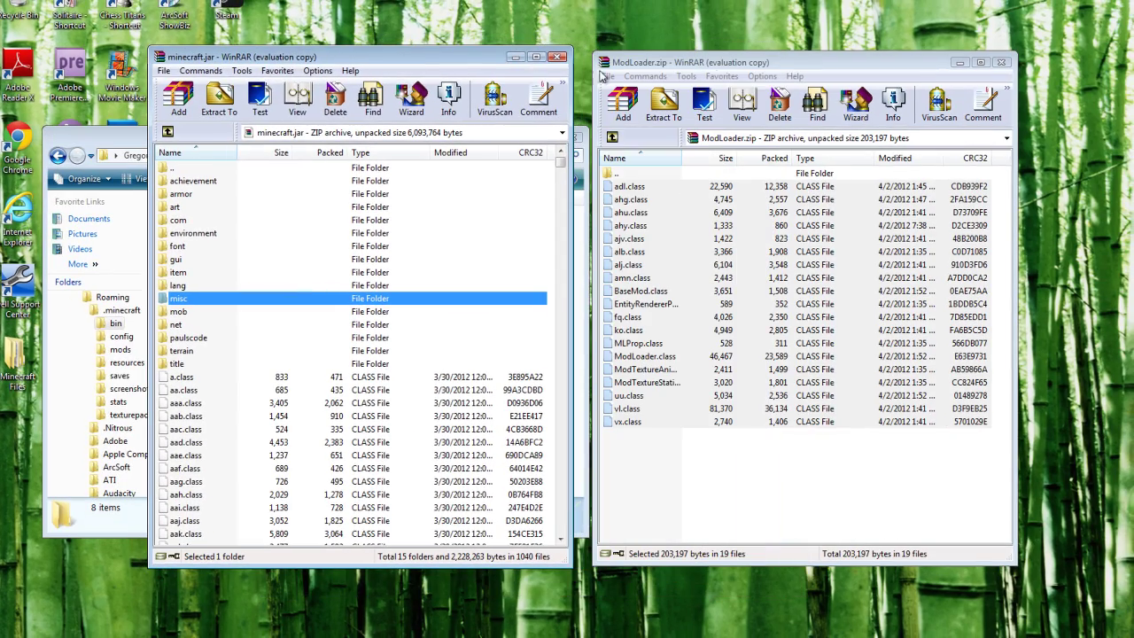
{"action": "left_click", "coordinate": [1001, 62]}
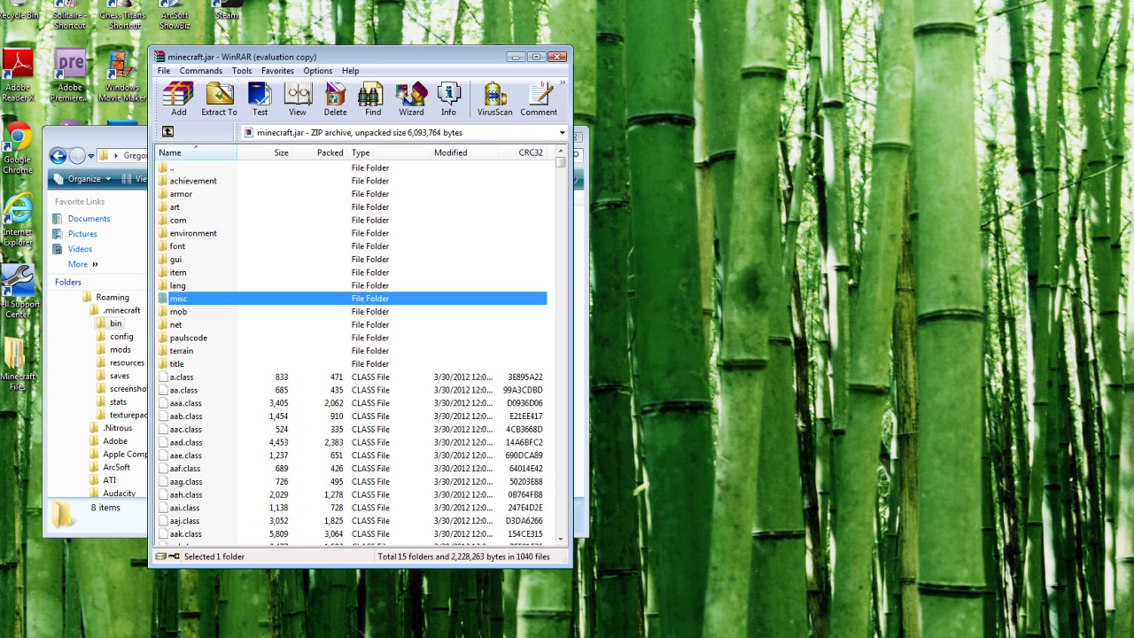
- Copy every file from mod_Mobtalker.zip into minecraft.jar, then close the minecraft.jar archive
{"action": "double_click", "coordinate": [349, 10]}
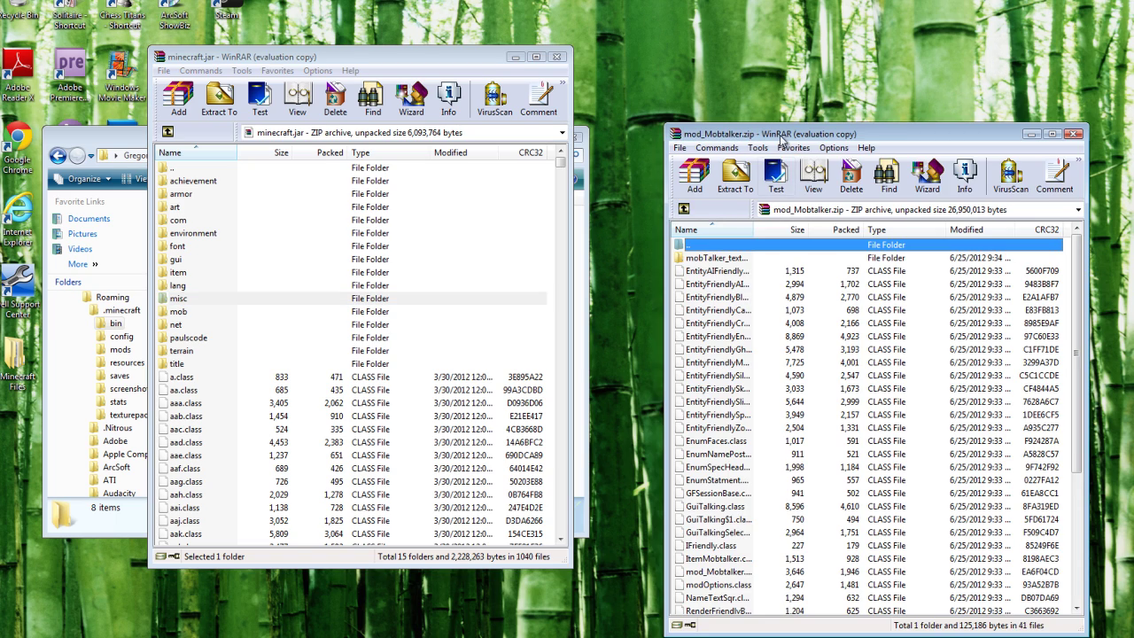
{"action": "scroll", "coordinate": [1032, 266], "scroll_direction": "down", "scroll_amount": 5}
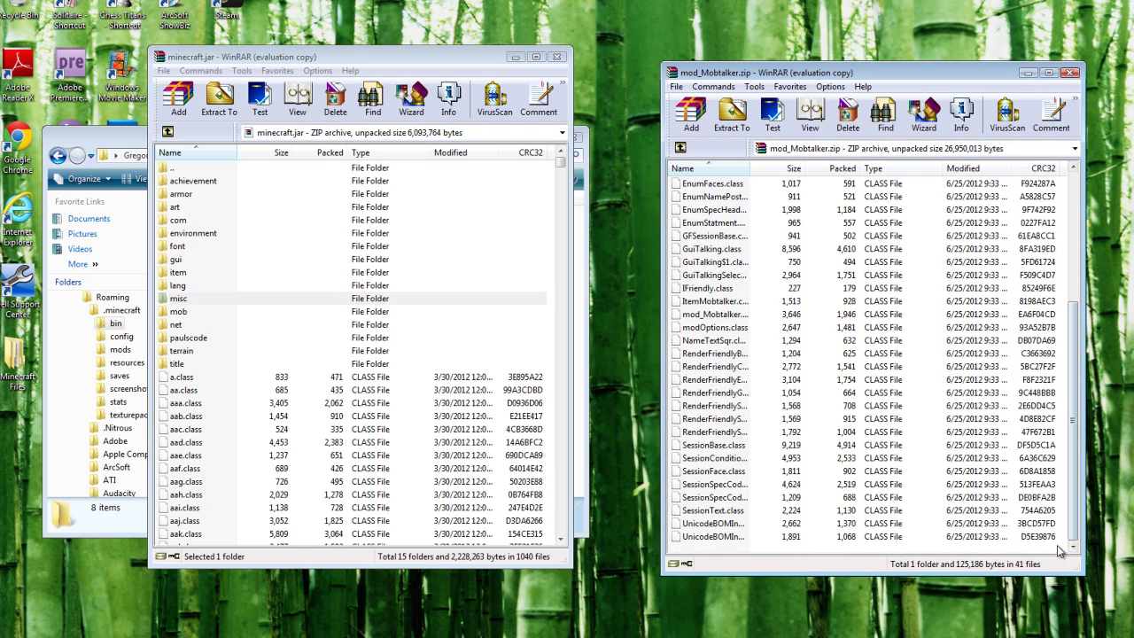
{"action": "key", "text": "ctrl+a"}
{"action": "scroll", "coordinate": [974, 354], "scroll_direction": "up", "scroll_amount": 5}
{"action": "mouse_move", "coordinate": [728, 199]}
{"action": "left_mouse_down"}
{"action": "mouse_move", "coordinate": [275, 400]}
{"action": "mouse_move", "coordinate": [247, 428]}
{"action": "left_mouse_up"}
{"action": "left_click", "coordinate": [356, 423]}
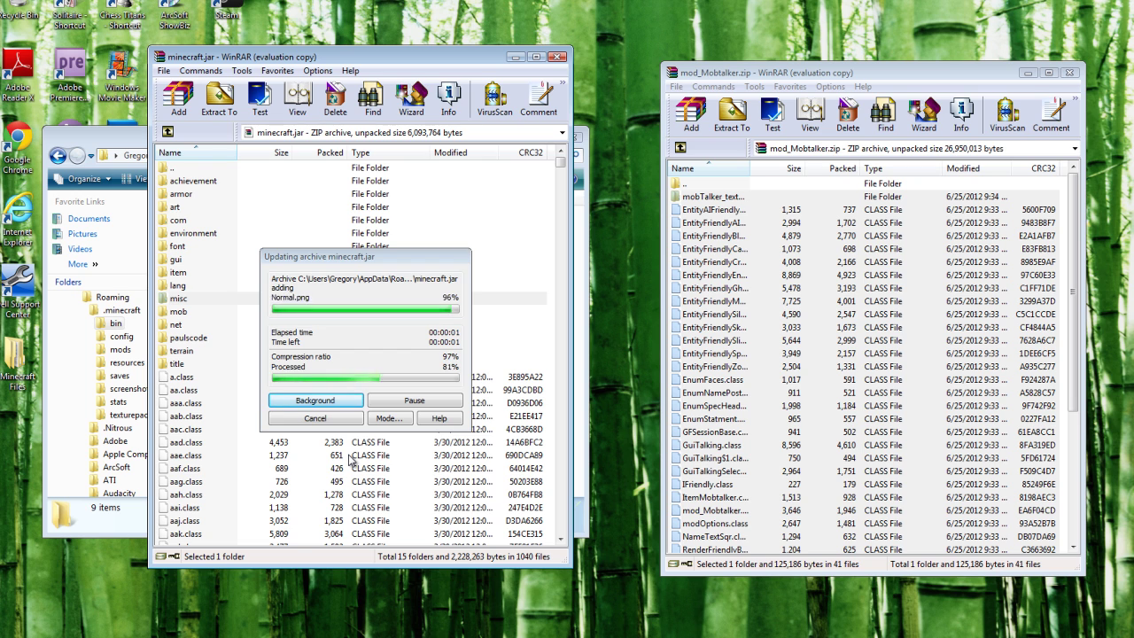
{"action": "left_click", "coordinate": [554, 57]}
- Close the mod_Mobtalker.zip archive and open the .minecraft resources folder
{"action": "left_click", "coordinate": [1070, 73]}
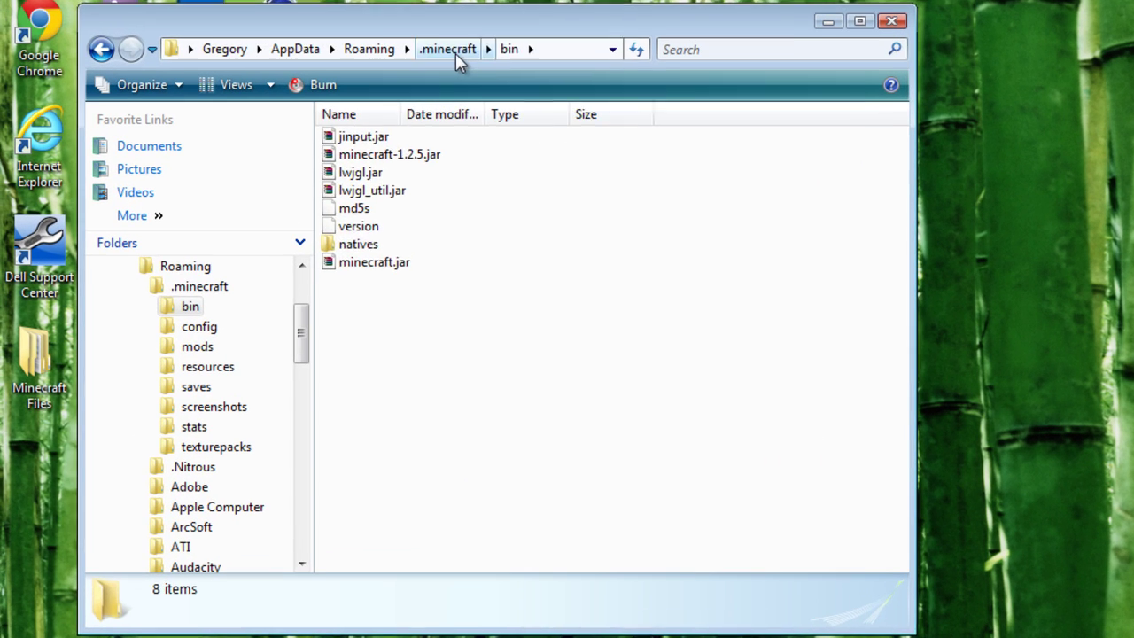
{"action": "left_click", "coordinate": [338, 120]}
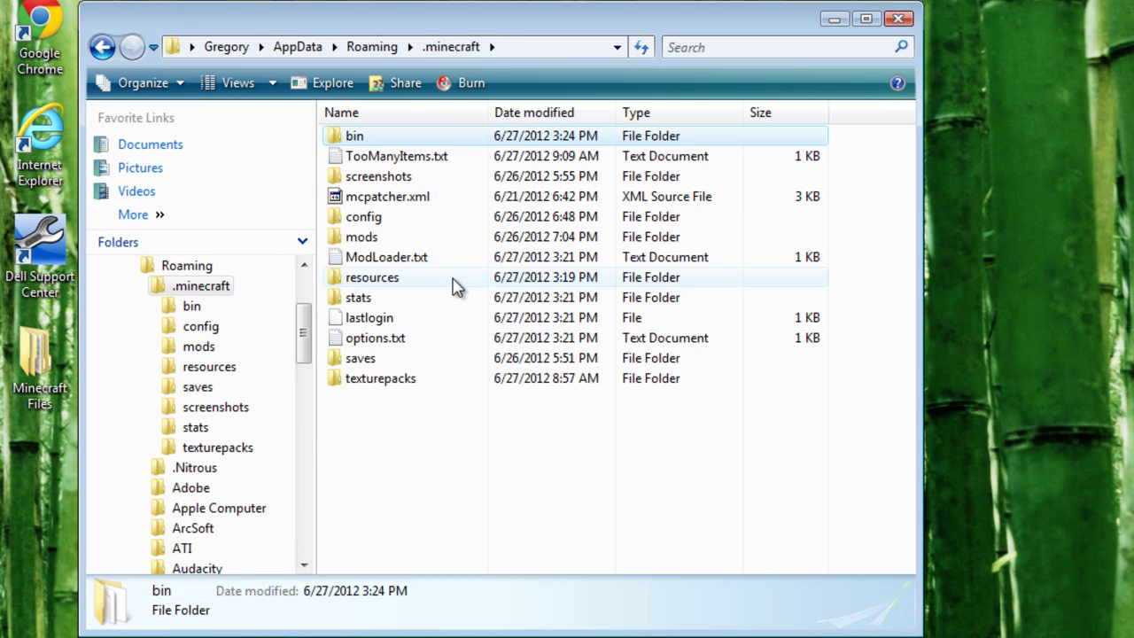
{"action": "double_click", "coordinate": [406, 278]}
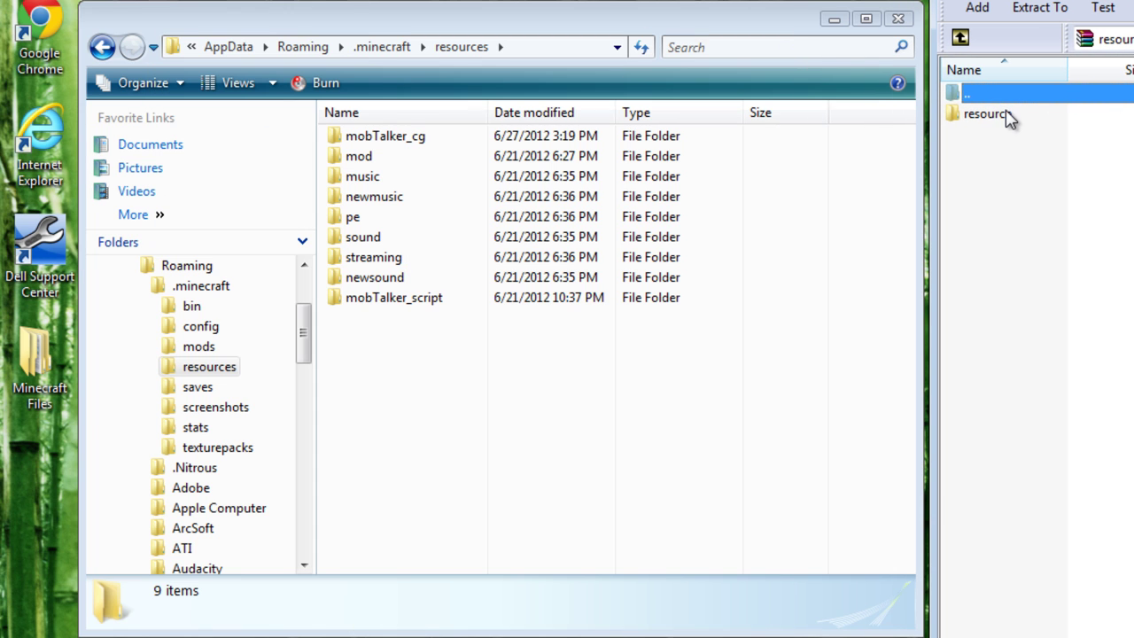
- Copy mobTalker_script from the resource archive into resources, replacing the existing folder, then return to .minecraft
{"action": "double_click", "coordinate": [1001, 117]}
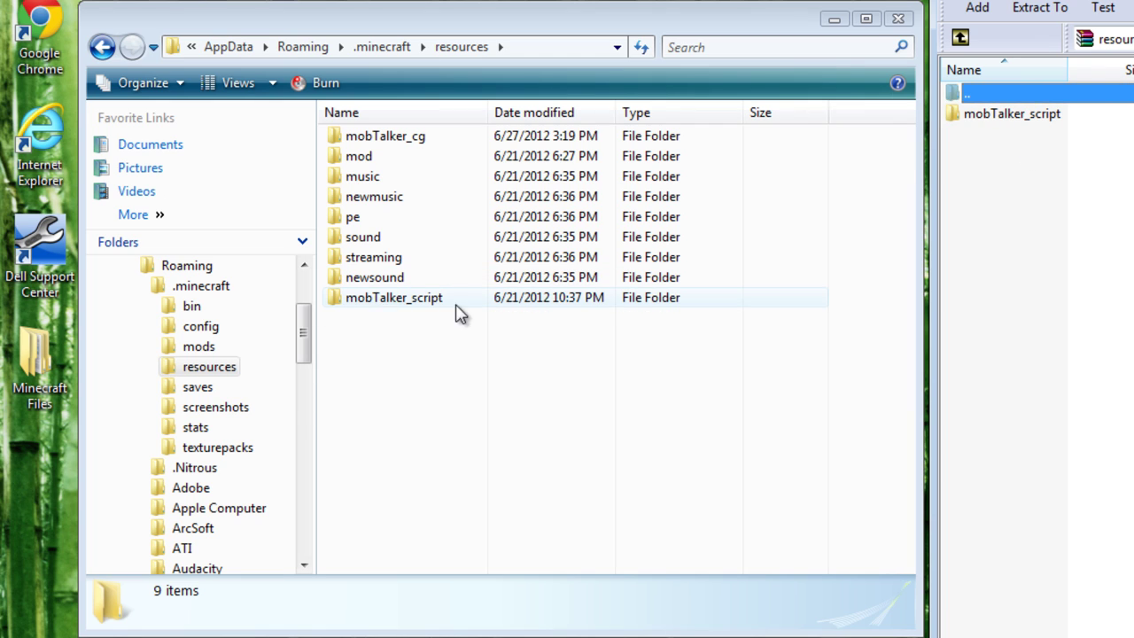
{"action": "left_click", "coordinate": [998, 118]}
{"action": "mouse_move", "coordinate": [999, 118]}
{"action": "left_mouse_down"}
{"action": "mouse_move", "coordinate": [490, 399]}
{"action": "mouse_move", "coordinate": [600, 463]}
{"action": "left_mouse_up"}
{"action": "left_click", "coordinate": [1104, 547]}
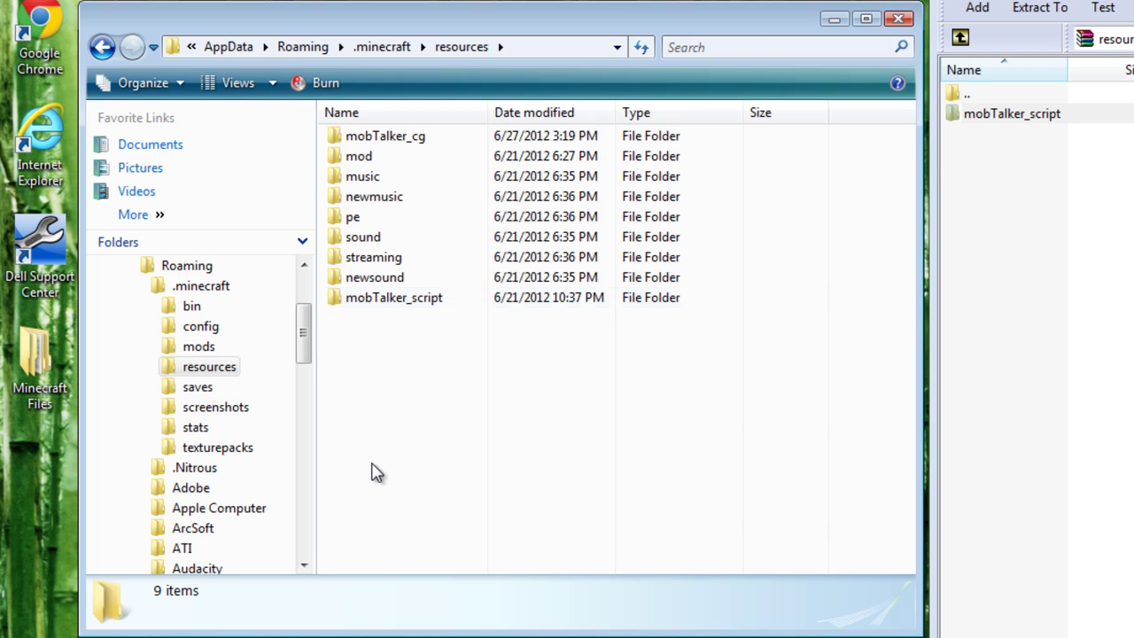
{"action": "left_click", "coordinate": [390, 47]}
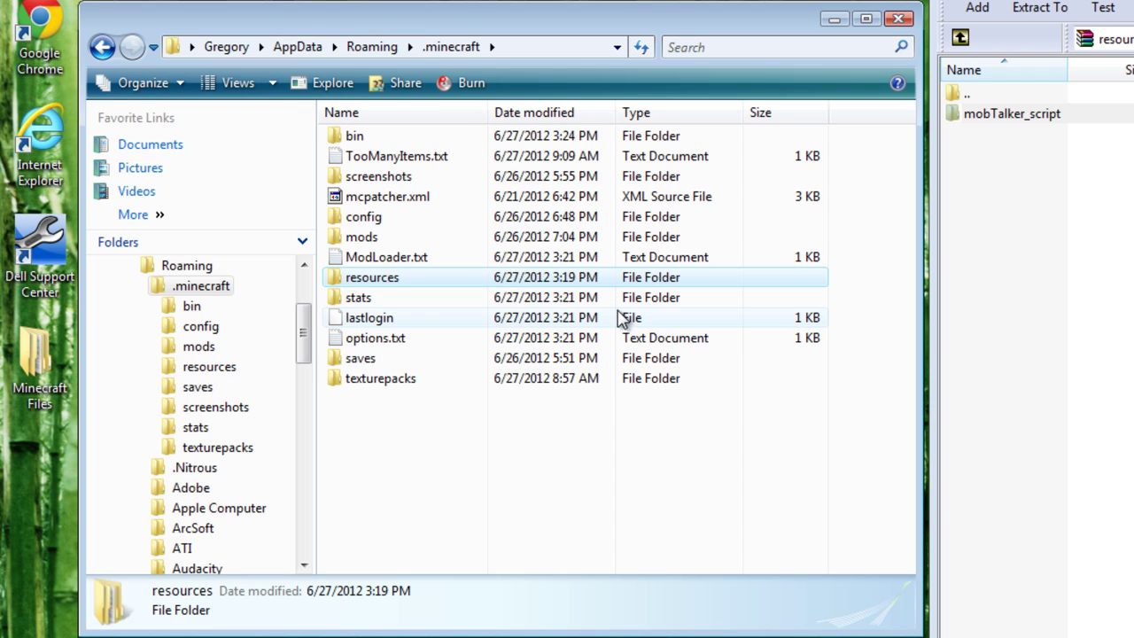
- Open the .minecraft mods folder to confirm it is empty, then return to .minecraft
{"action": "left_click", "coordinate": [387, 239]}
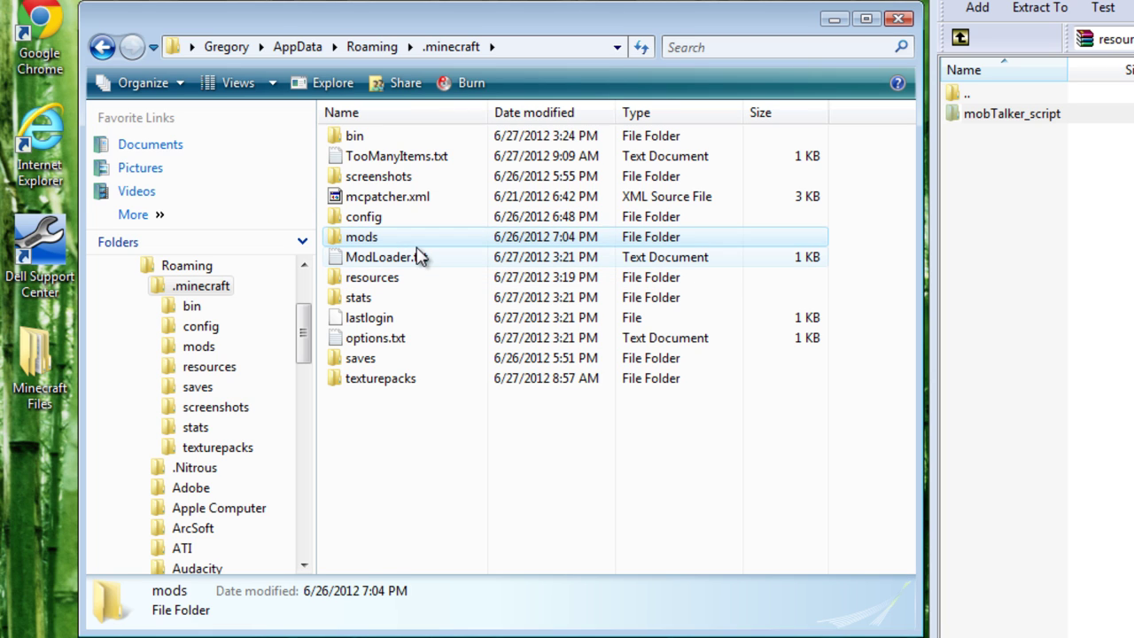
{"action": "double_click", "coordinate": [386, 238]}
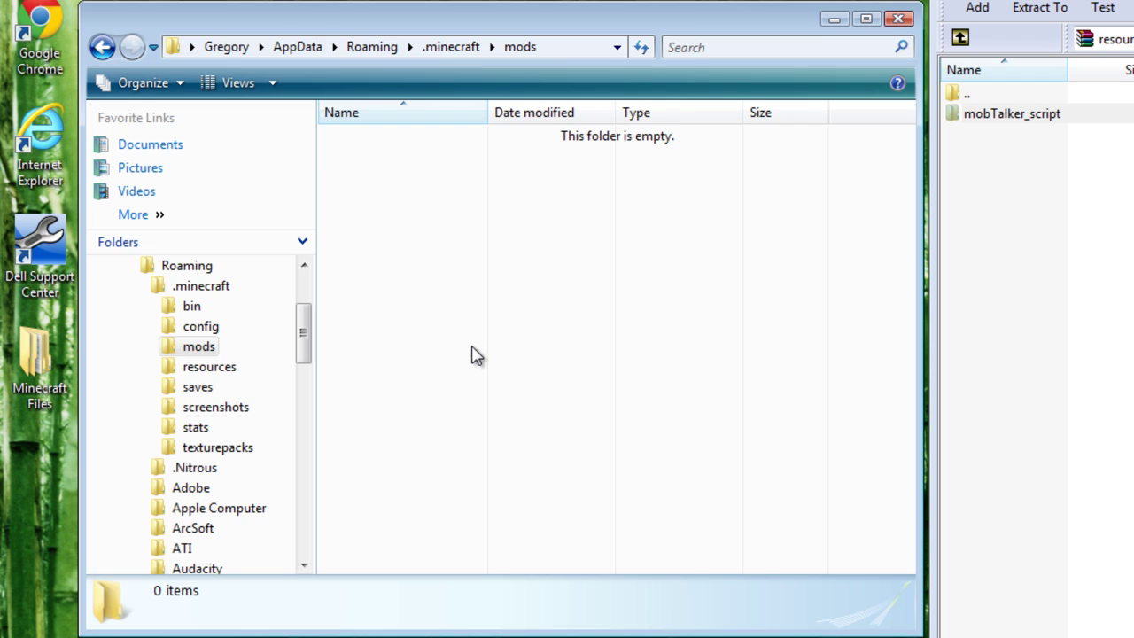
{"action": "left_click", "coordinate": [102, 48]}
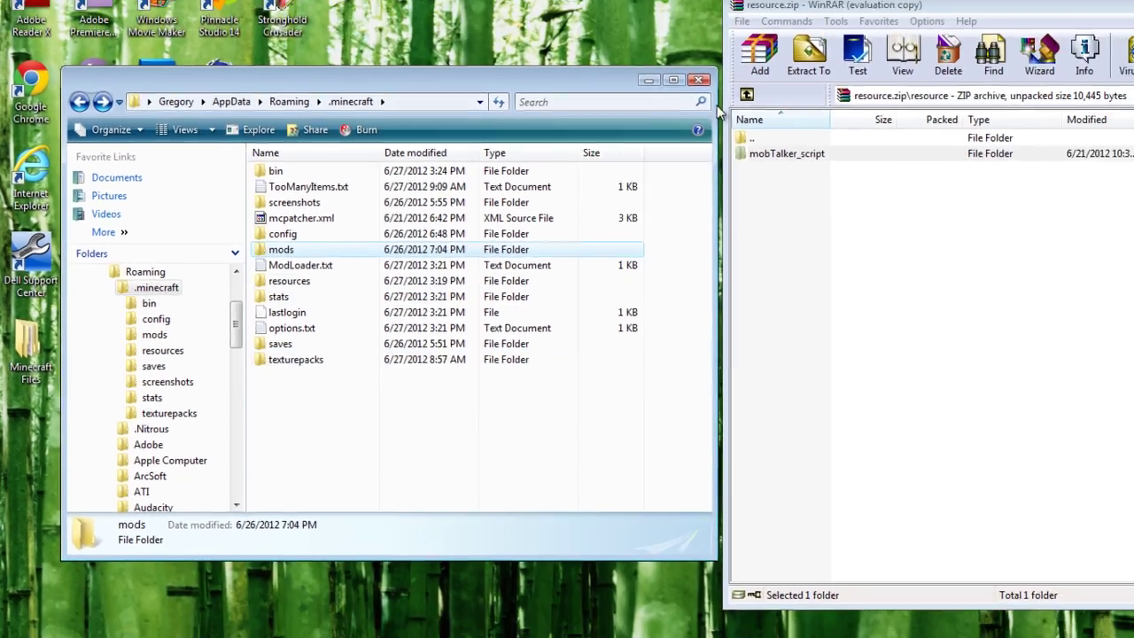
- Close Explorer and the resource archive, launch Minecraft from the desktop, log in and open Singleplayer
{"action": "left_click", "coordinate": [898, 18]}
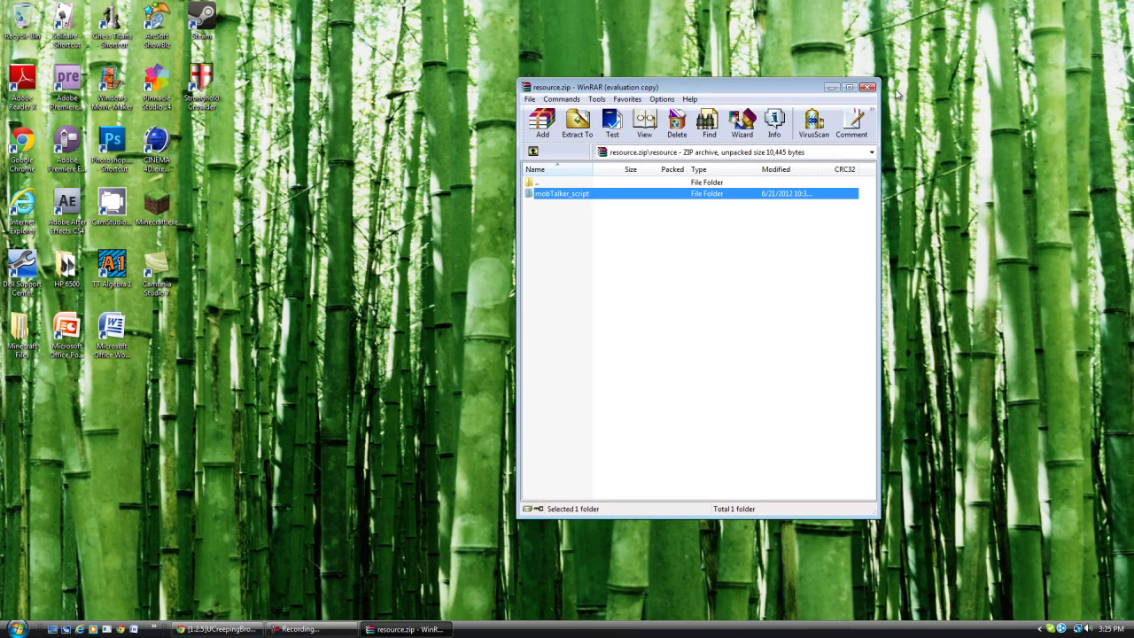
{"action": "left_click", "coordinate": [868, 88]}
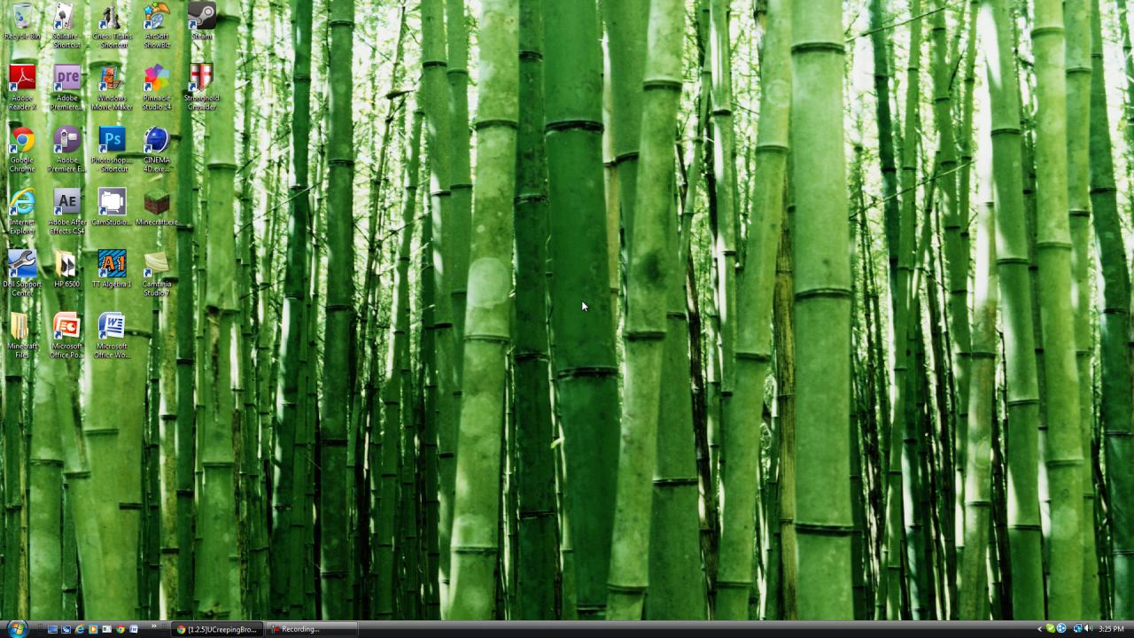
{"action": "double_click", "coordinate": [157, 206]}
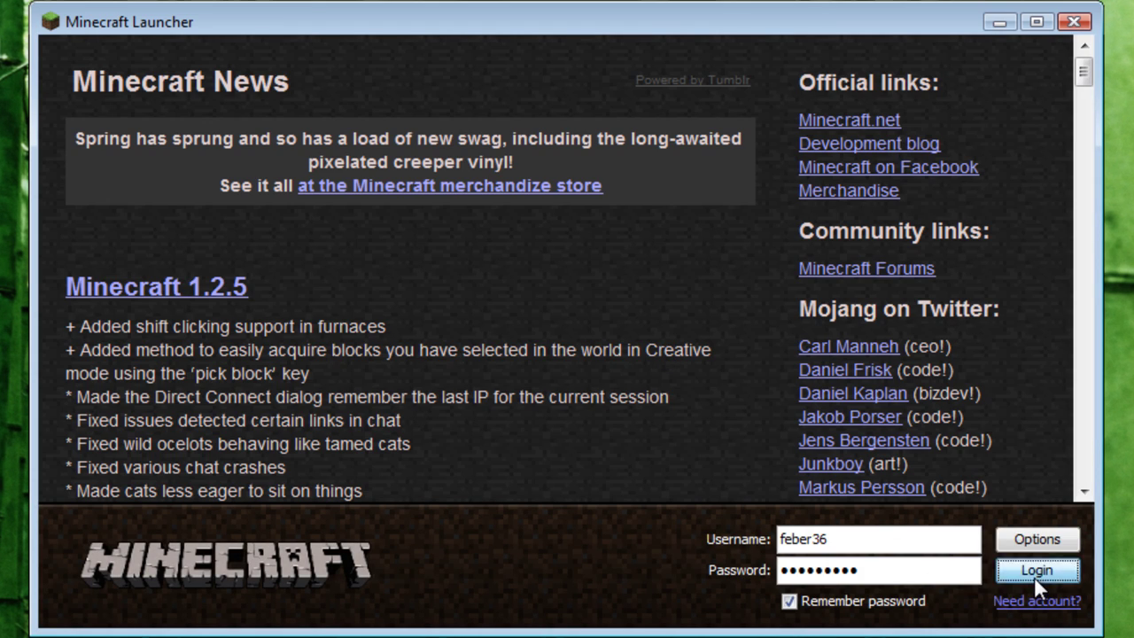
{"action": "left_click", "coordinate": [1033, 572]}
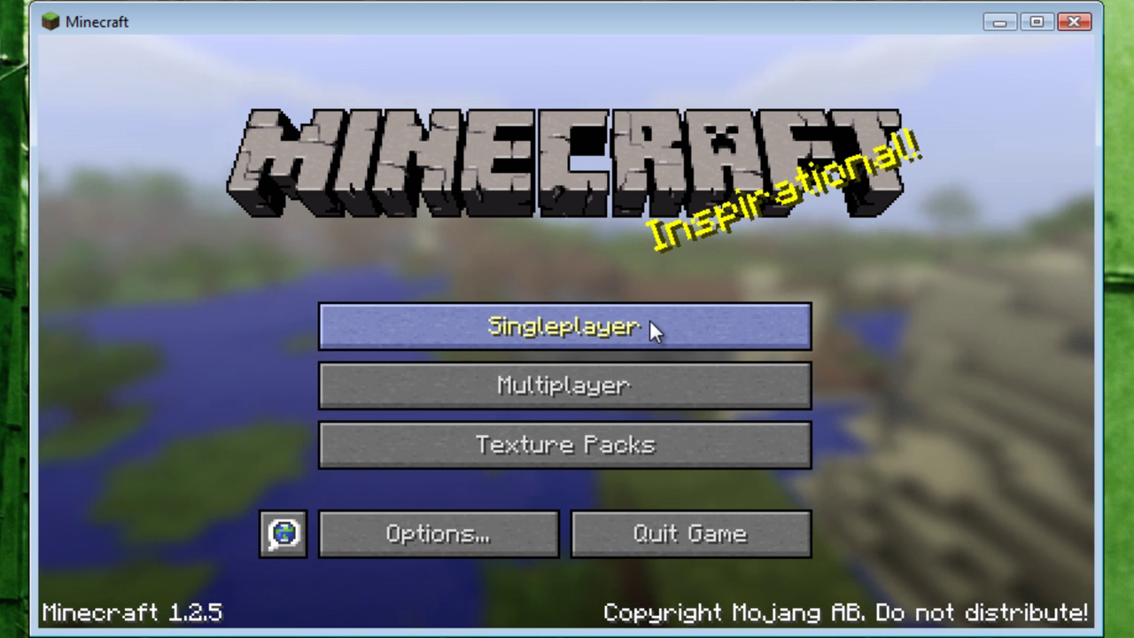
{"action": "left_click", "coordinate": [649, 320]}
- Select the Mod world and play it
{"action": "left_click", "coordinate": [446, 182]}
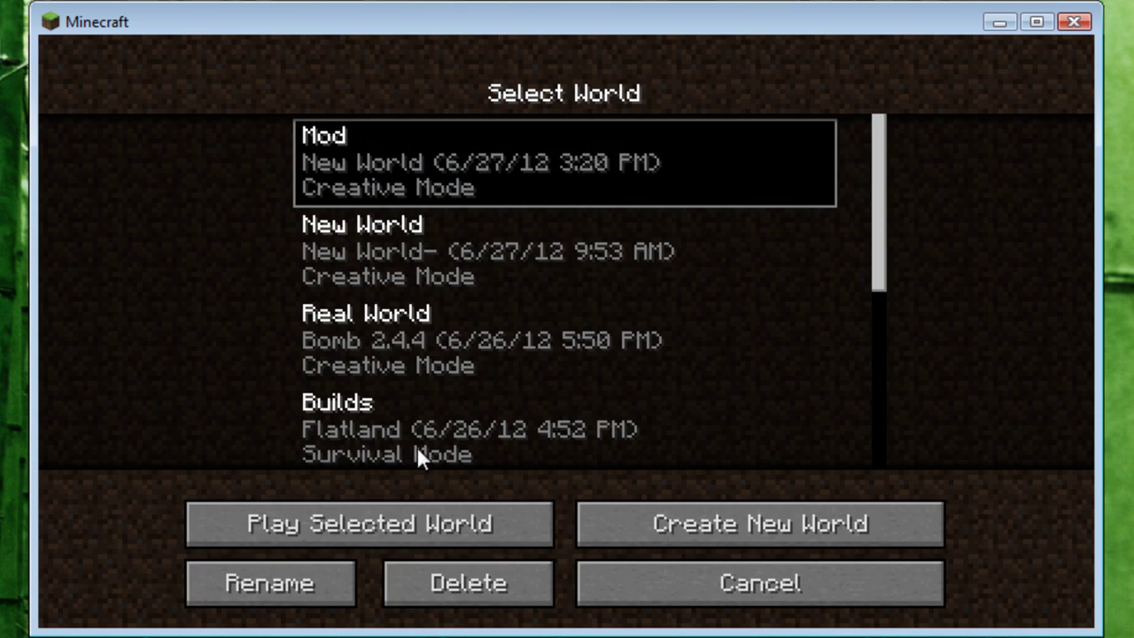
{"action": "left_click", "coordinate": [423, 527]}
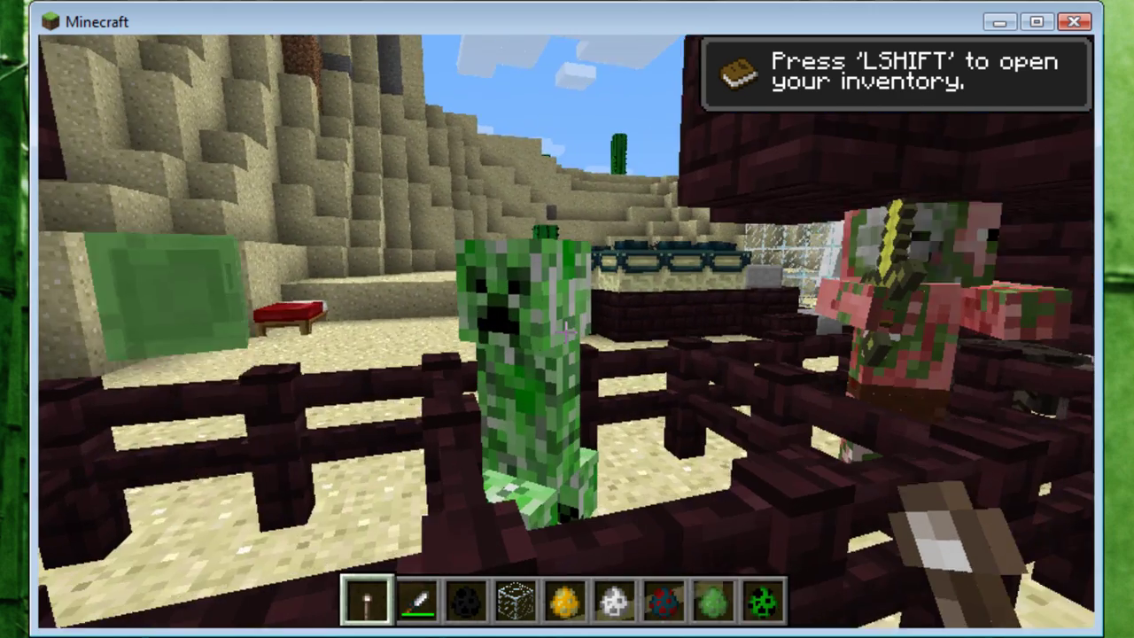
- Talk to the creeper to get Cupa's Mob Talker dialogue, dismiss it, back away and pause
{"action": "right_click", "coordinate": [564, 330]}
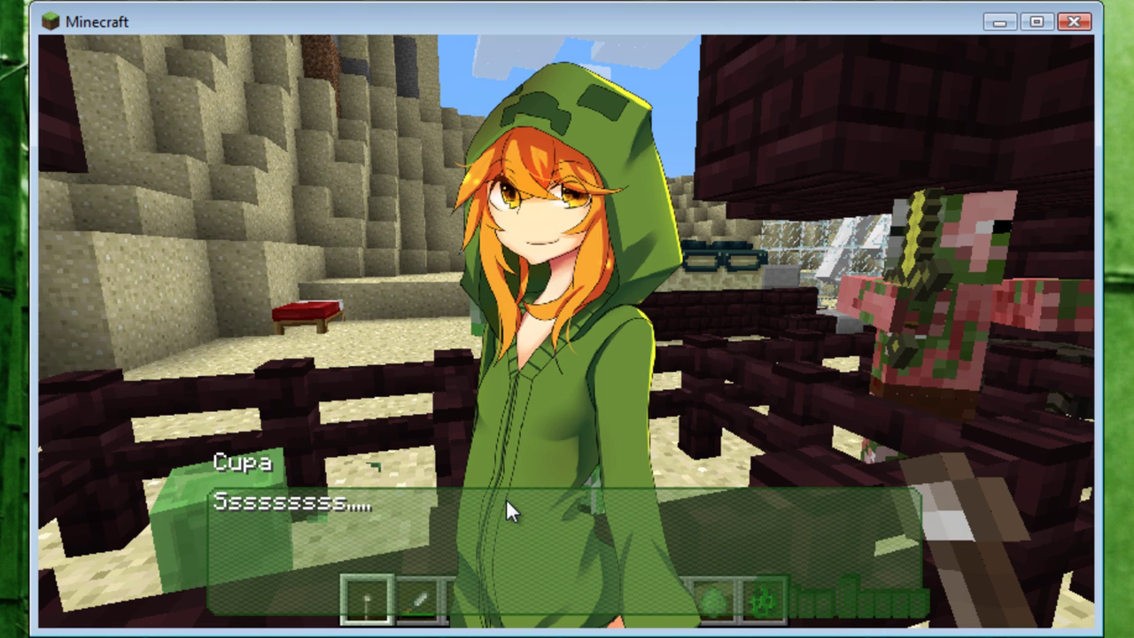
{"action": "left_click", "coordinate": [602, 512]}
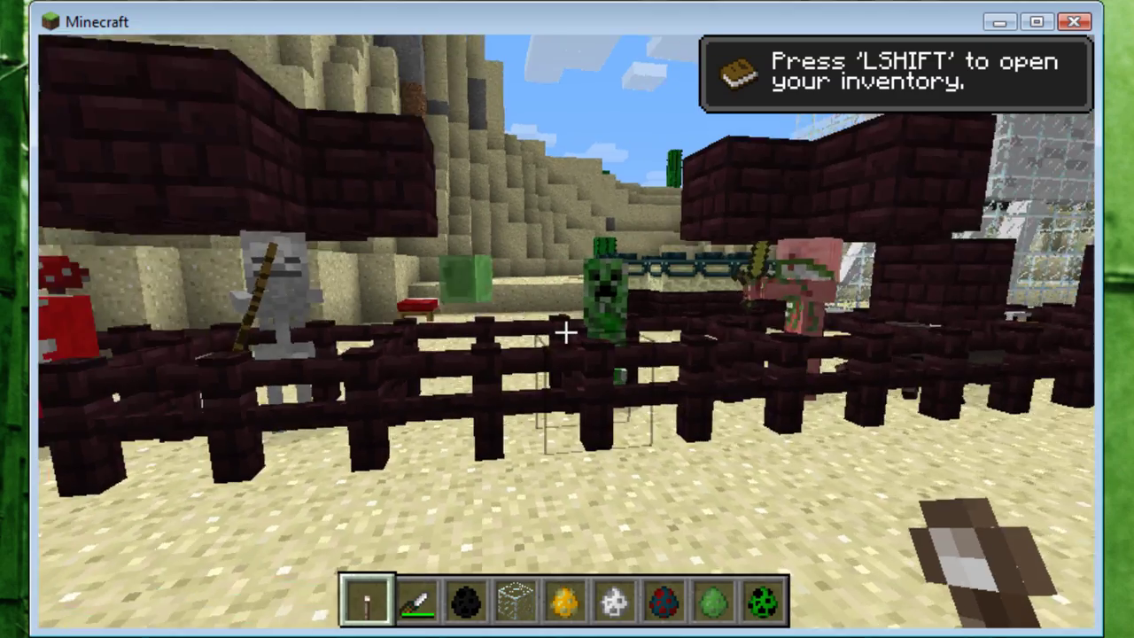
{"action": "key", "text": "s"}
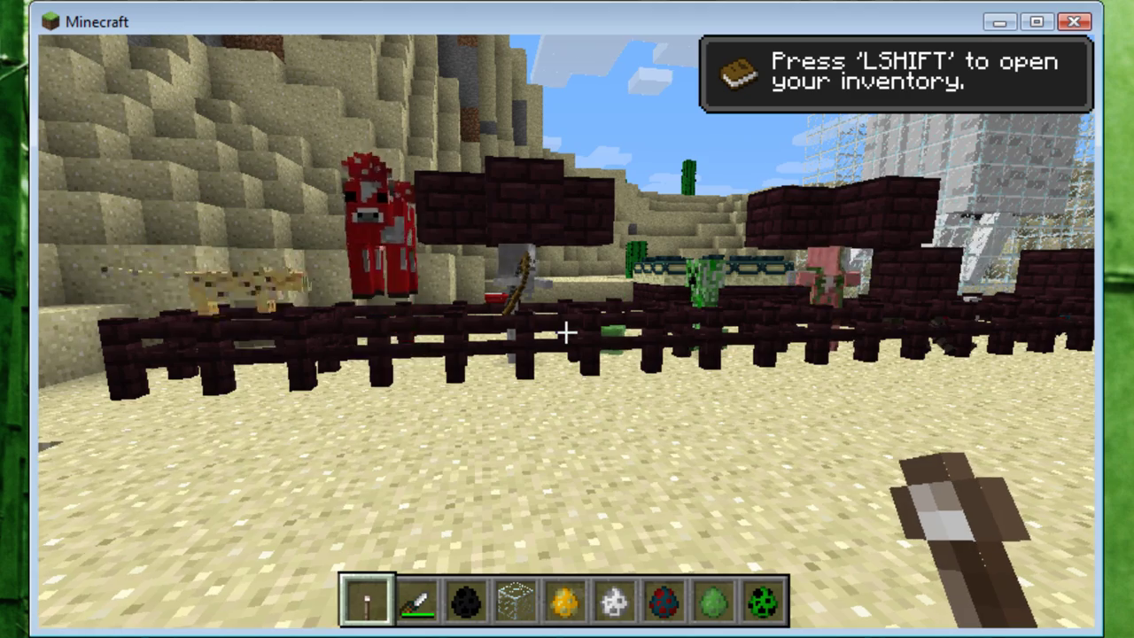
{"action": "key", "text": "Escape"}
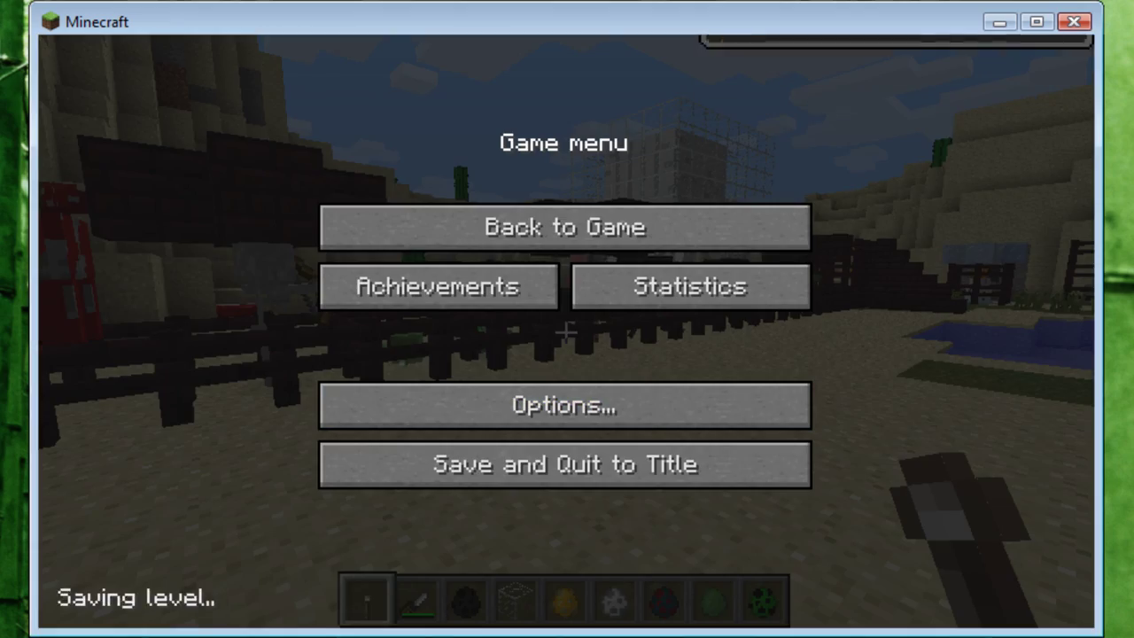